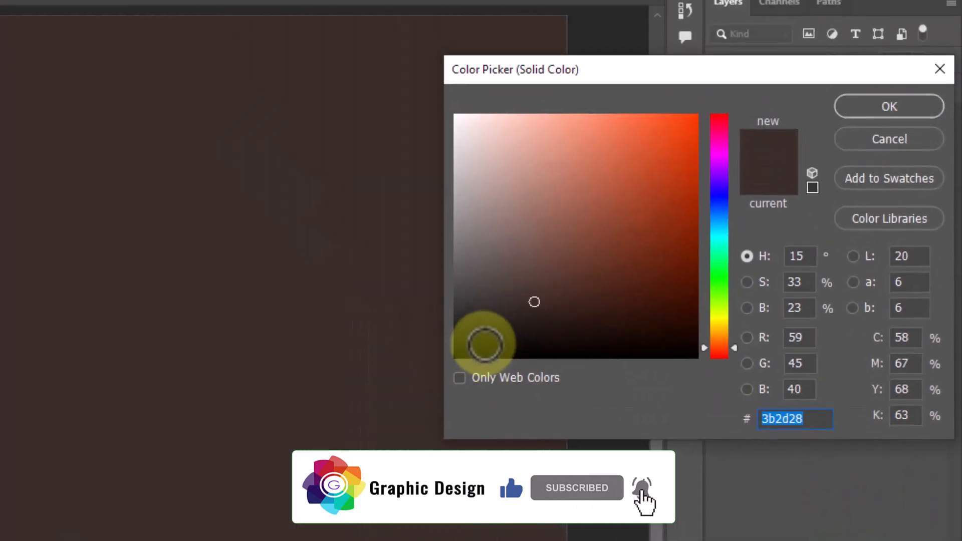
# Set the solid color fill over the photo to black (000000) and its layer opacity to 55%
pyautogui.moveTo(481, 345); pyautogui.dragTo(410, 396)
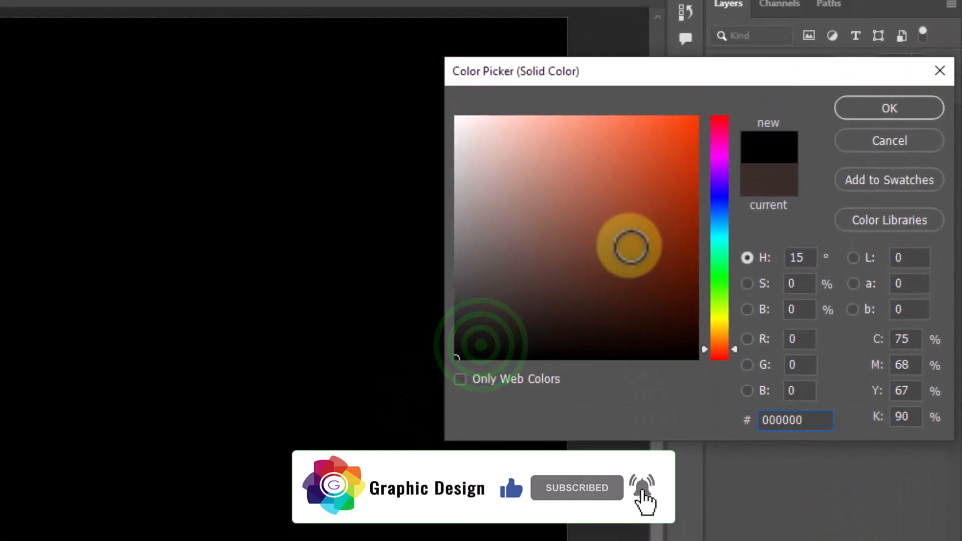
pyautogui.click(886, 108)
pyautogui.click(919, 63)
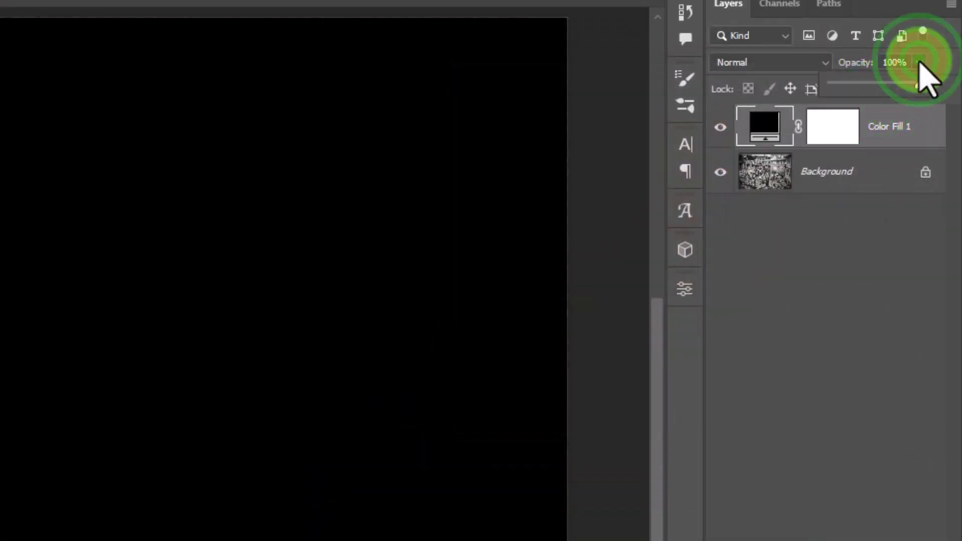
pyautogui.moveTo(919, 86); pyautogui.dragTo(896, 85)
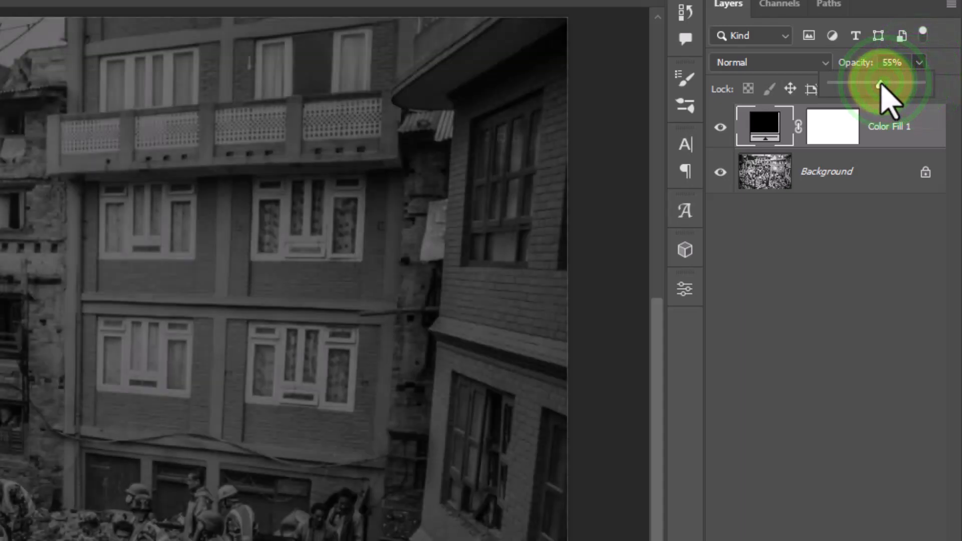
pyautogui.click(833, 221)
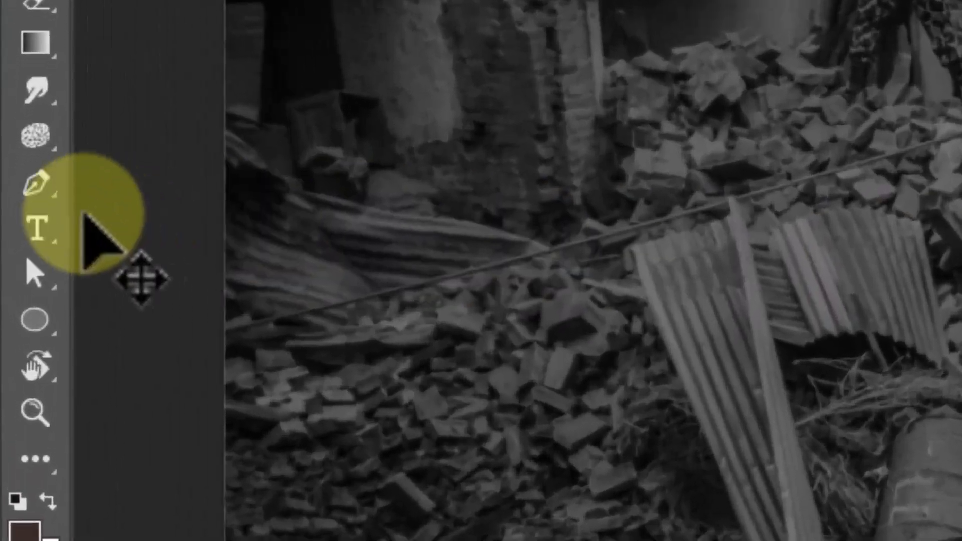
# Add a horizontal text line reading #TURKEY over the upper part of the photo
pyautogui.click(11, 259)
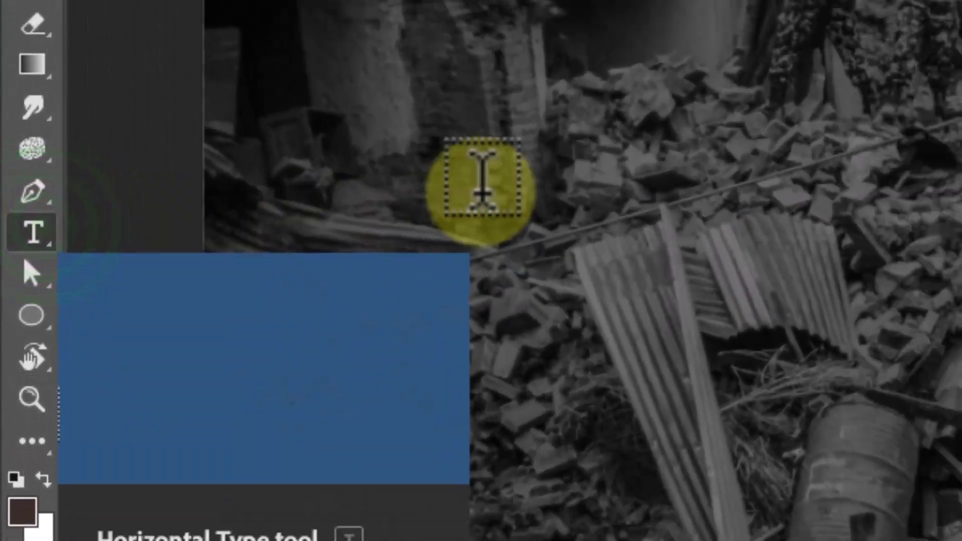
pyautogui.click(742, 37)
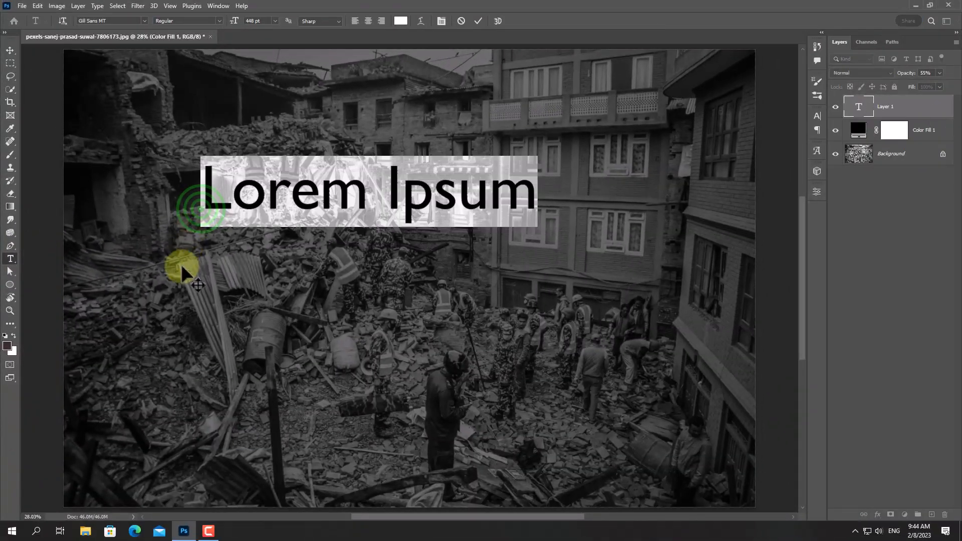
pyautogui.write('#TURKEY')
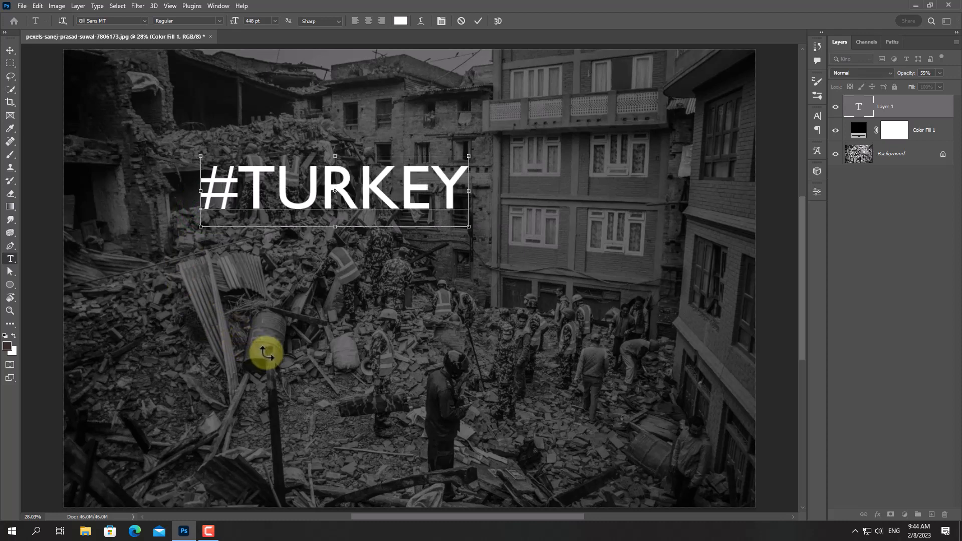
# Enlarge the #TURKEY text to 552 pt and move it closer to the middle of the photo
pyautogui.doubleClick(304, 205)
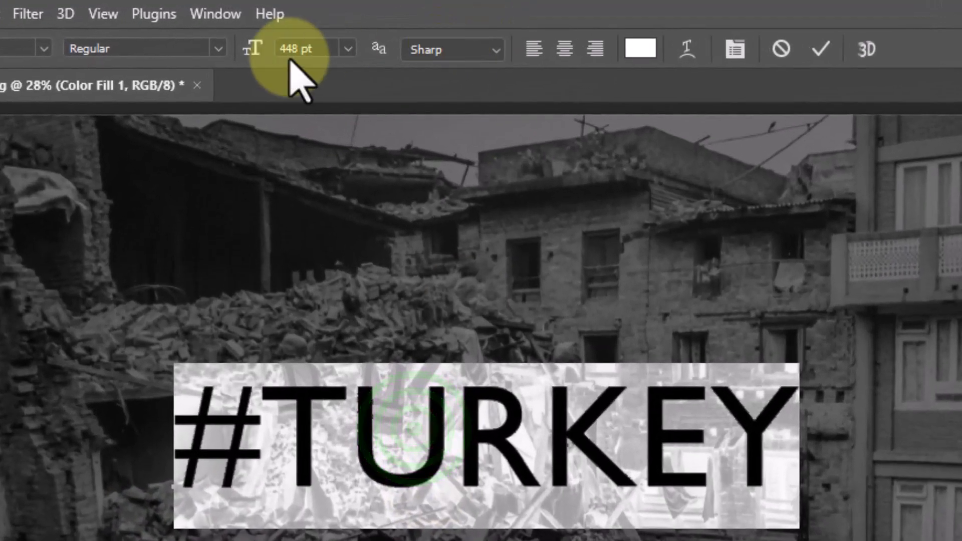
pyautogui.moveTo(253, 22); pyautogui.dragTo(273, 21)
pyautogui.moveTo(331, 60); pyautogui.dragTo(440, 65)
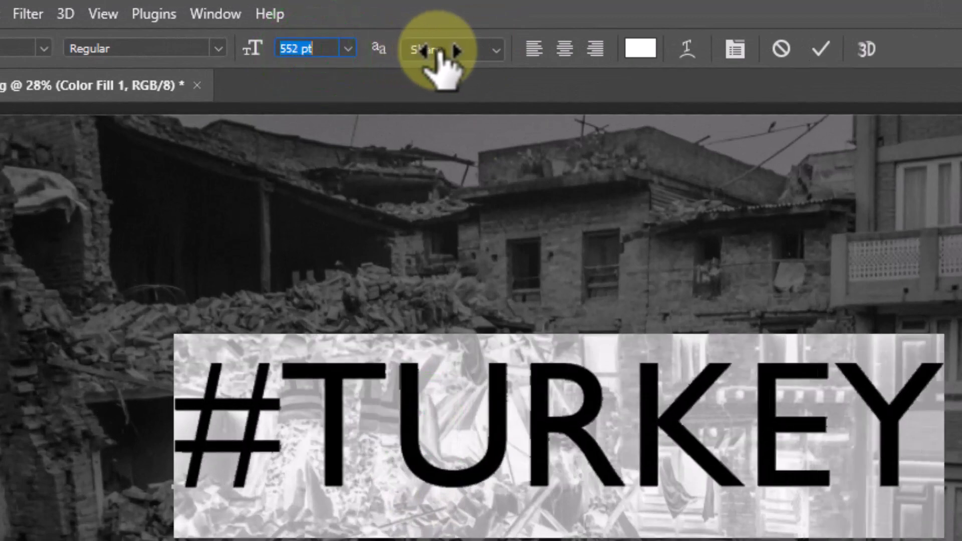
pyautogui.click(820, 48)
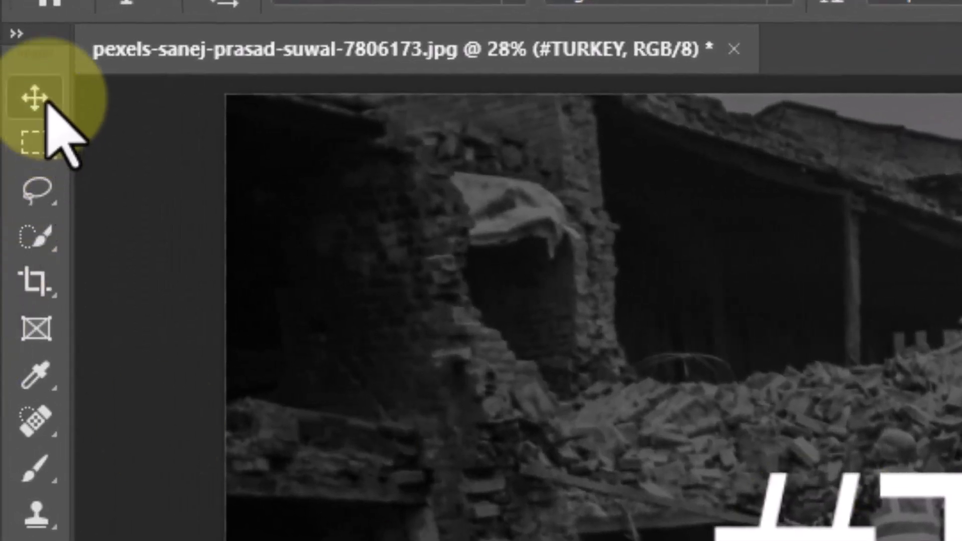
pyautogui.click(46, 101)
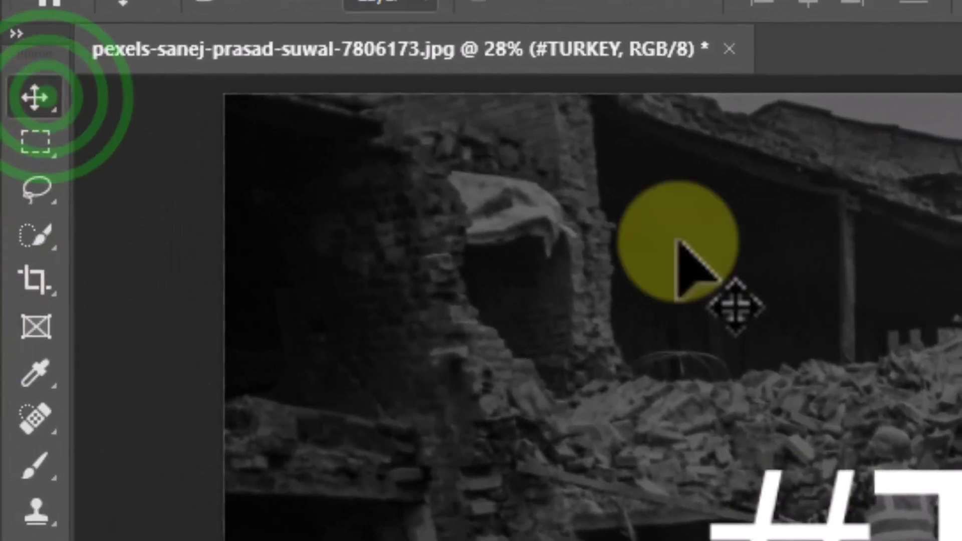
pyautogui.moveTo(301, 185); pyautogui.dragTo(360, 215)
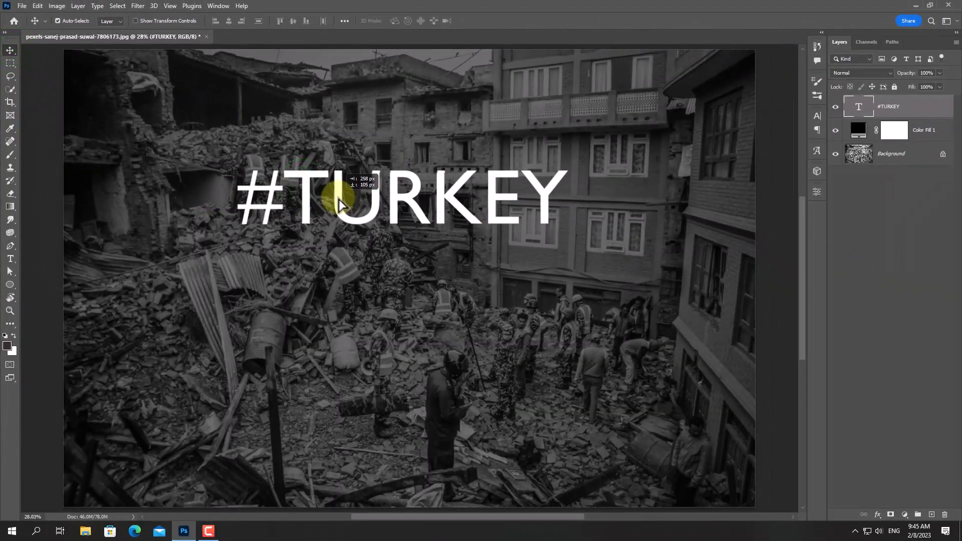
# Add a second text line reading #EARTHQUAKE, make it smaller, and place it directly beneath the #TURKEY text
pyautogui.click(10, 259)
pyautogui.click(208, 306)
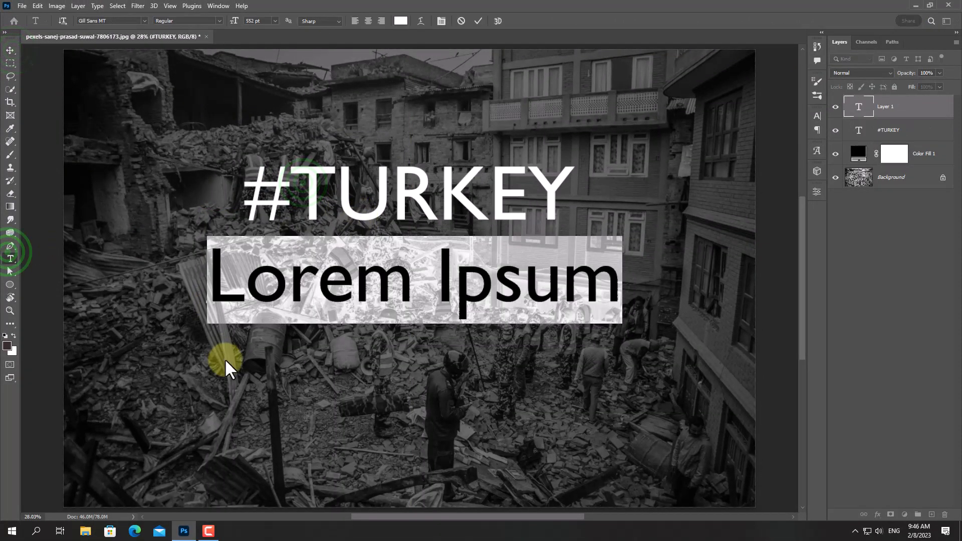
pyautogui.write('#EARTHQUAKE')
pyautogui.hotkey('ctrl', 'a')
pyautogui.click(259, 21)
pyautogui.moveTo(199, 28); pyautogui.dragTo(157, 30)
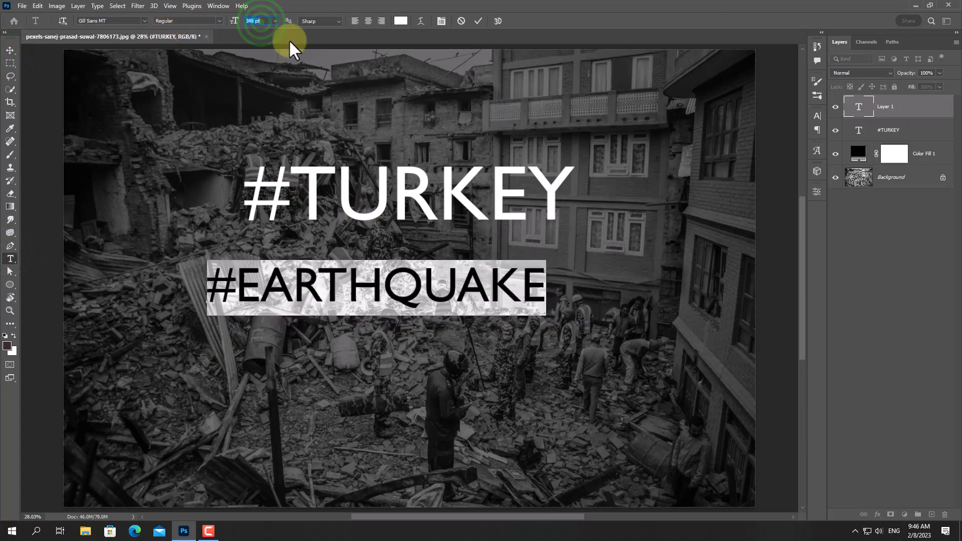
pyautogui.click(478, 21)
pyautogui.click(10, 51)
pyautogui.moveTo(334, 273); pyautogui.dragTo(365, 246)
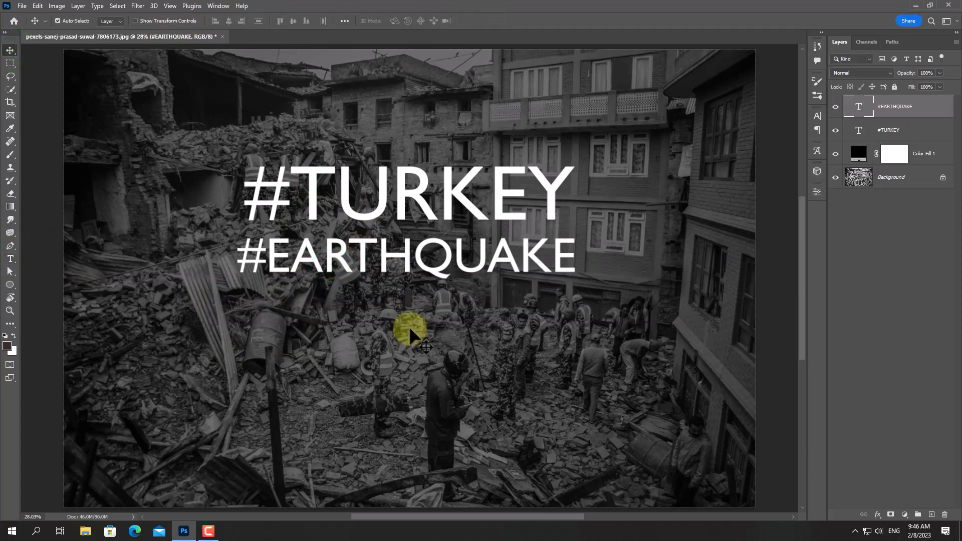
# Convert the #EARTHQUAKE and #TURKEY text layers each to a smart object
pyautogui.scroll(-2, 409, 327)
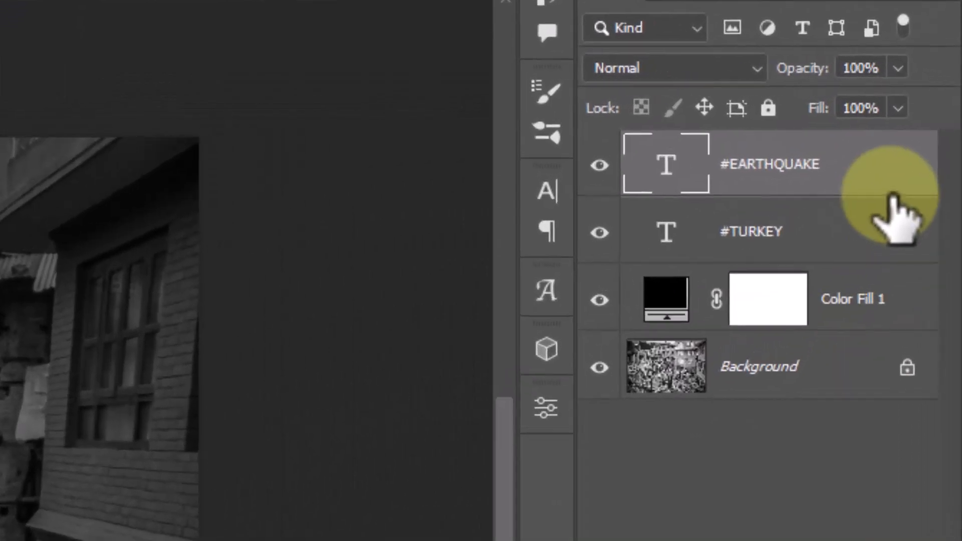
pyautogui.rightClick(905, 128)
pyautogui.click(698, 403)
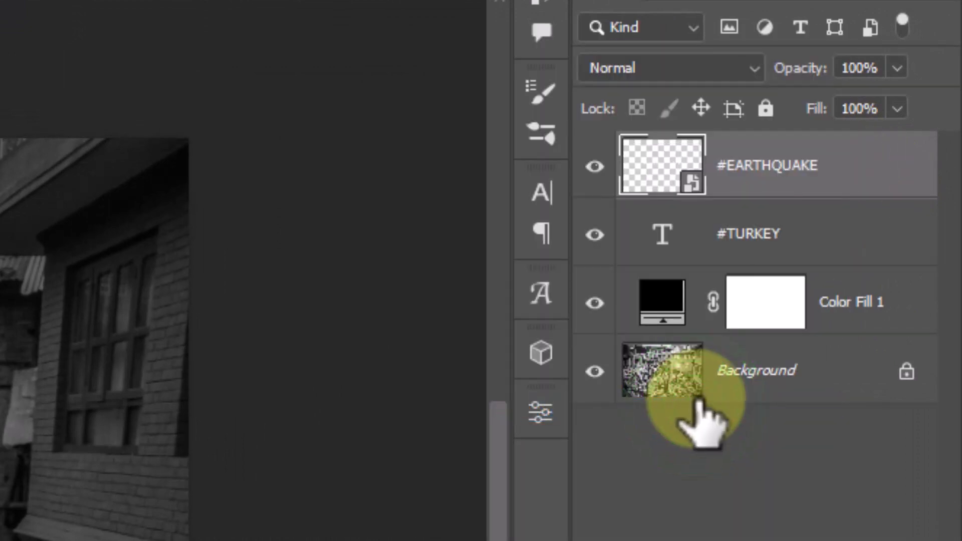
pyautogui.rightClick(837, 253)
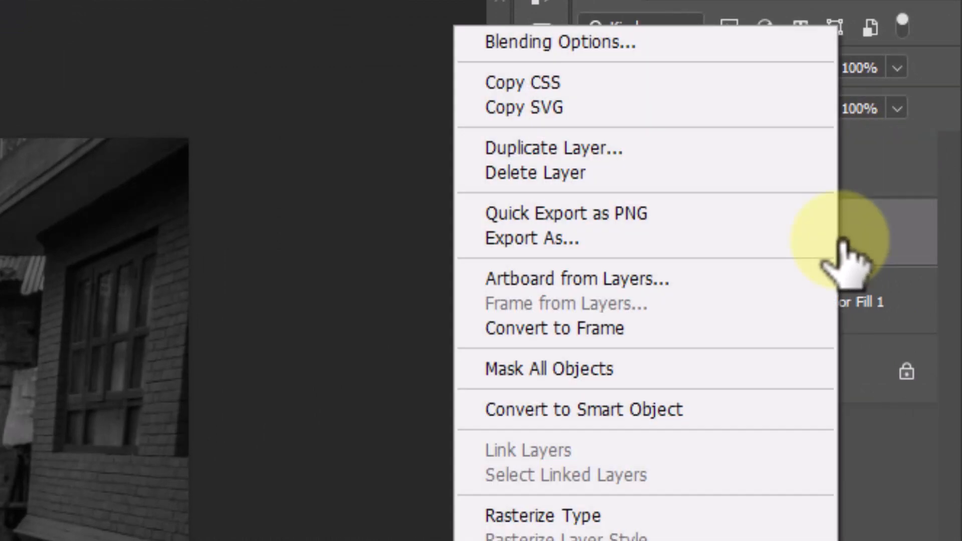
pyautogui.click(737, 405)
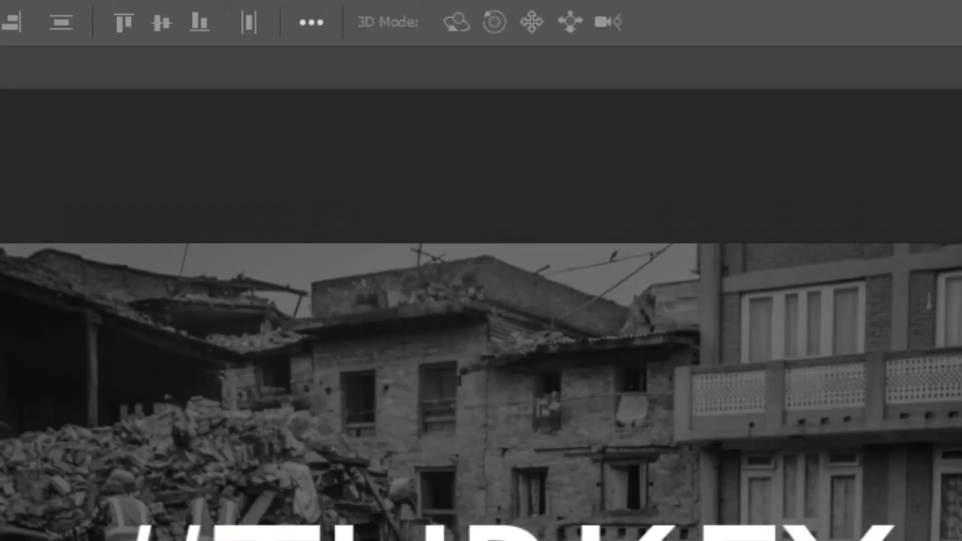
# Create a video timeline for the main document and another inside the #TURKEY smart object's contents
pyautogui.click(363, 15)
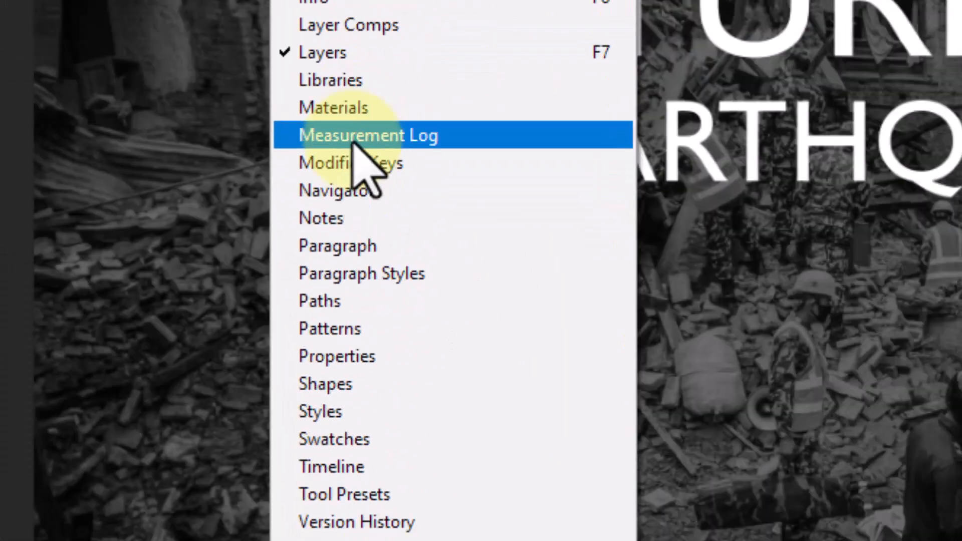
pyautogui.click(422, 466)
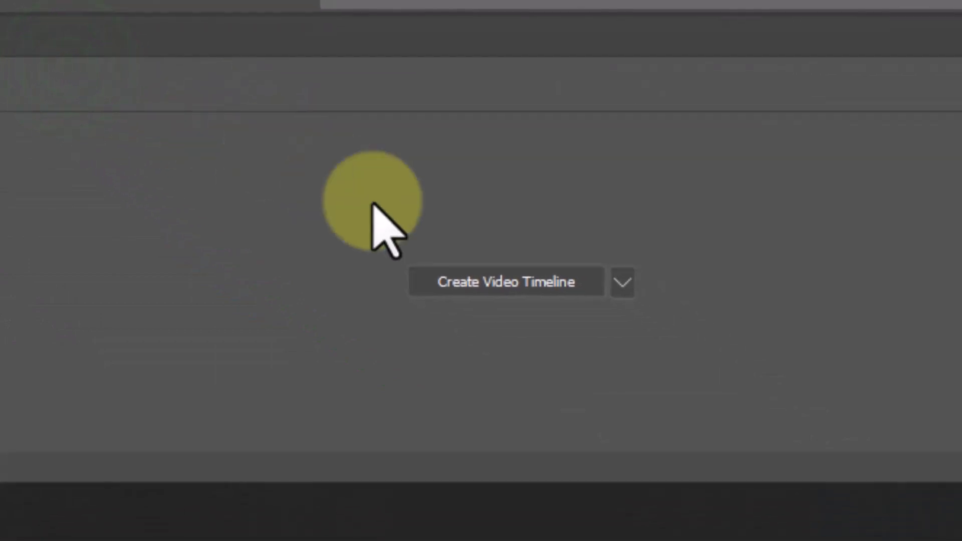
pyautogui.click(493, 283)
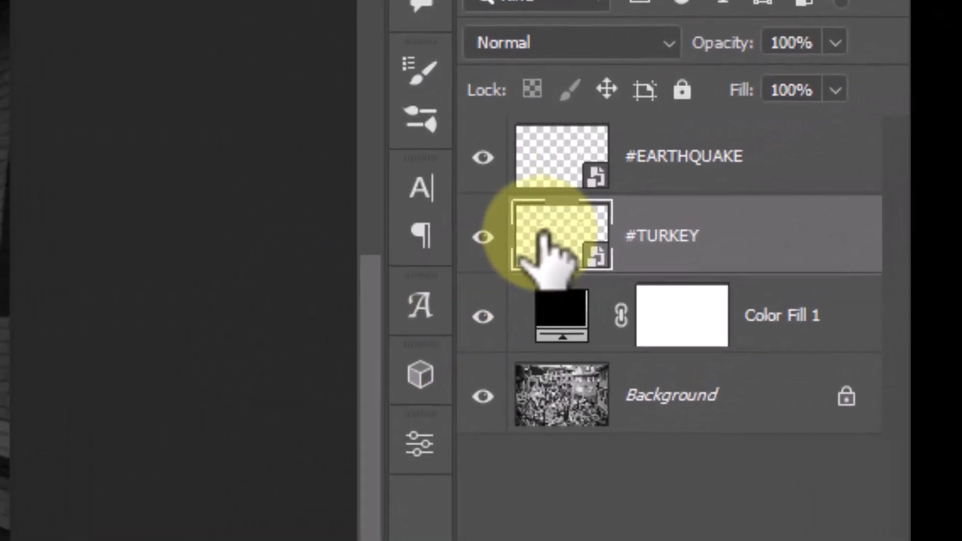
pyautogui.doubleClick(858, 129)
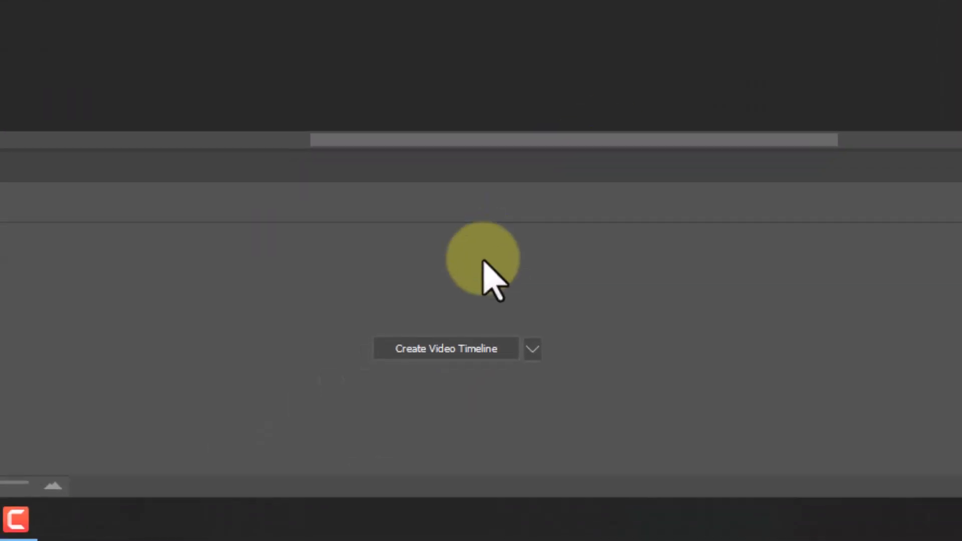
pyautogui.click(451, 350)
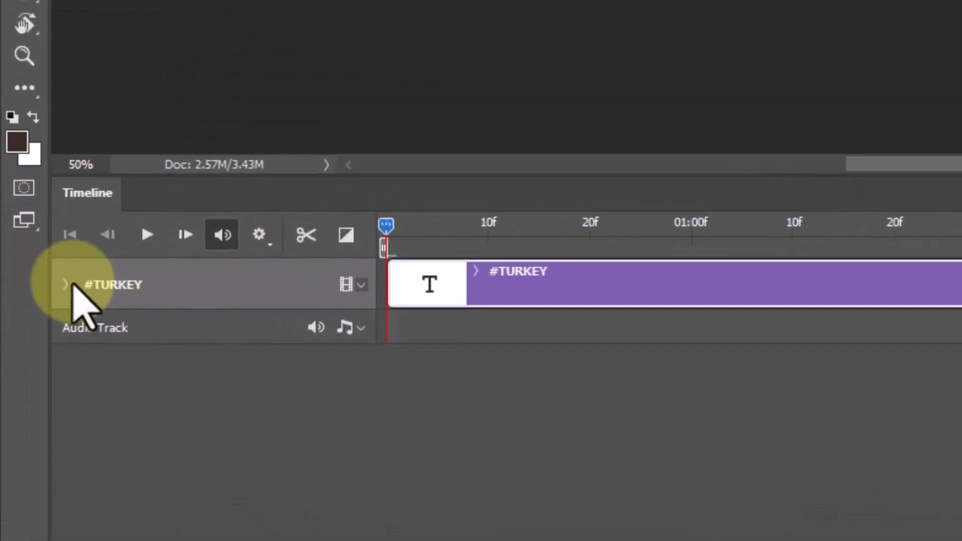
# Add Transform keyframes to the #TURKEY text at the start of the timeline and at 20 frames
pyautogui.click(66, 285)
pyautogui.click(144, 323)
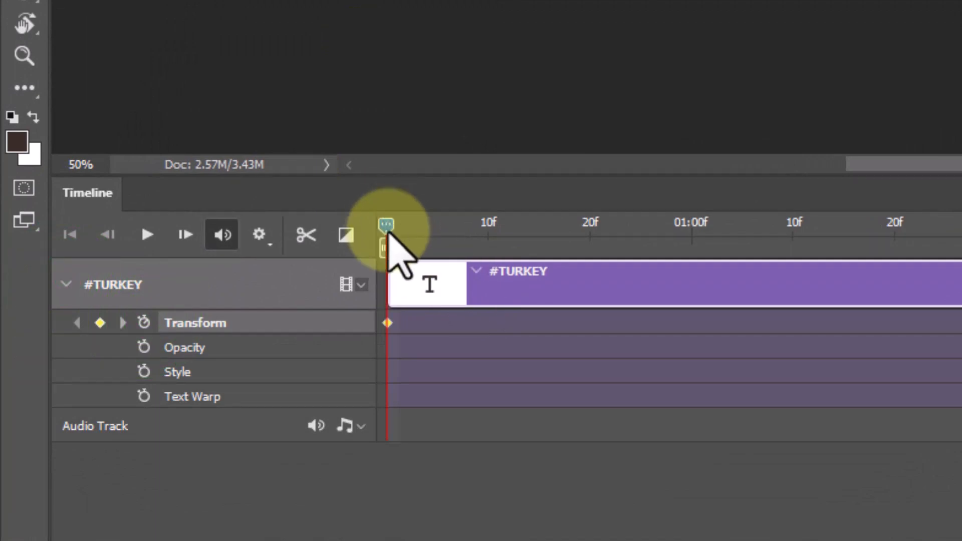
pyautogui.moveTo(387, 224); pyautogui.dragTo(590, 227)
pyautogui.click(100, 322)
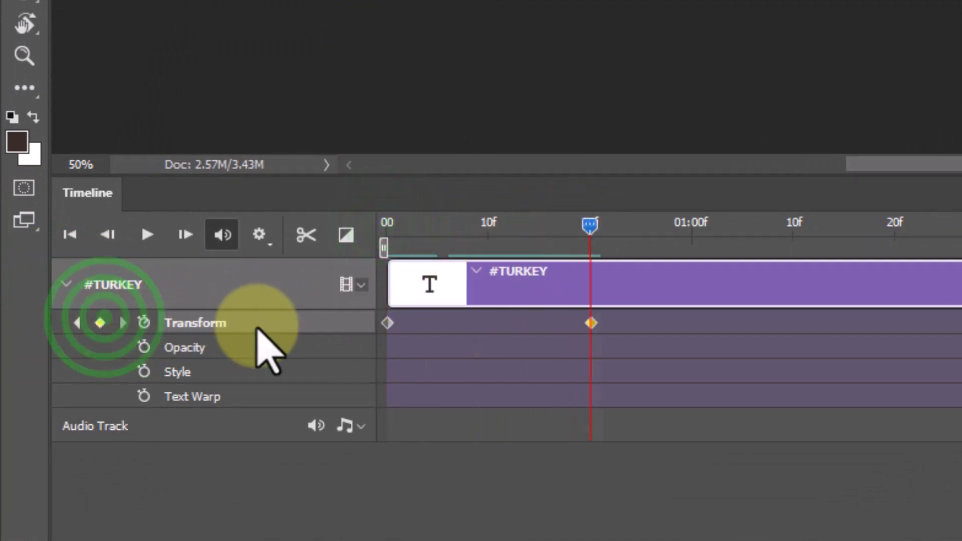
# Move the #TURKEY text beyond the canvas's right edge at the first frame and play the animation
pyautogui.moveTo(590, 223); pyautogui.dragTo(368, 235)
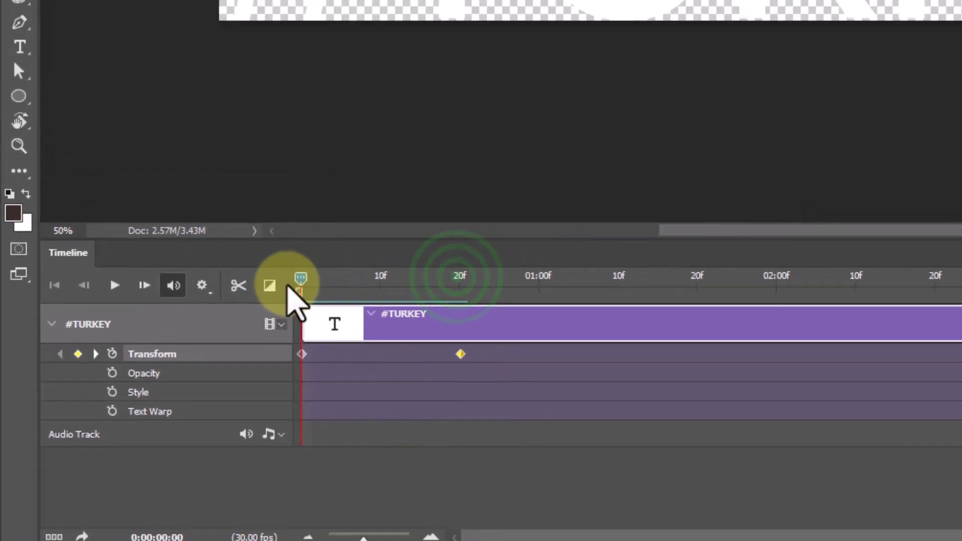
pyautogui.moveTo(204, 106); pyautogui.dragTo(920, 124)
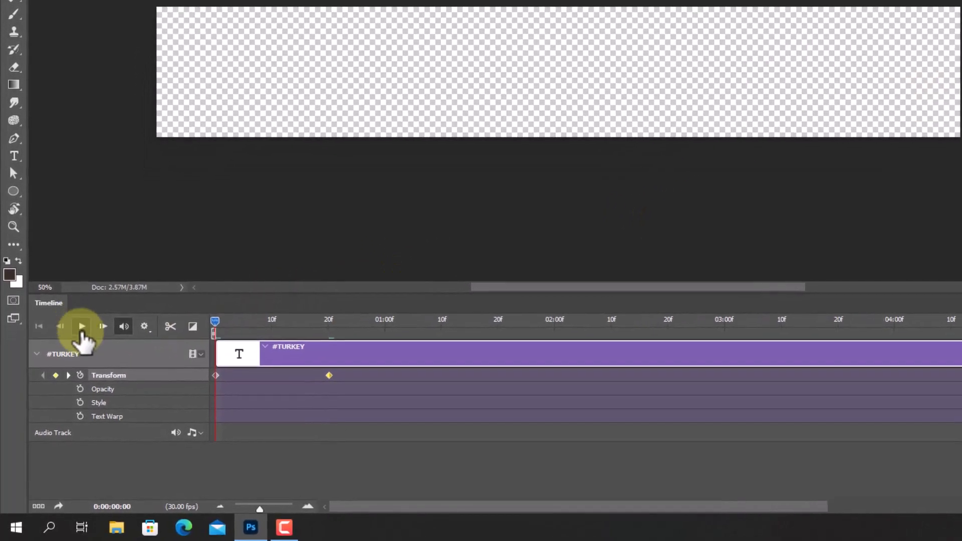
pyautogui.click(72, 350)
pyautogui.click(81, 331)
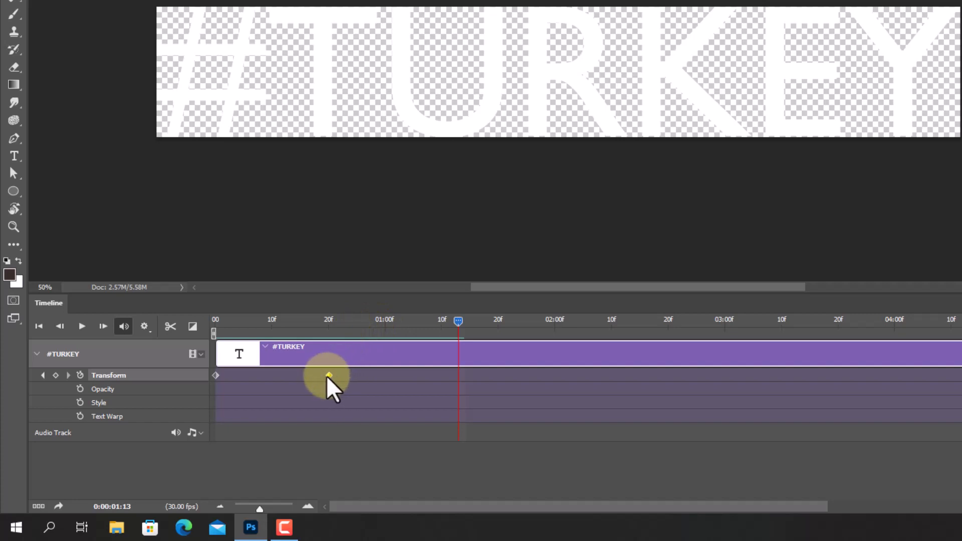
# Keyframe the text's position so only # shows near the start and #T shows from frame 15
pyautogui.click(249, 320)
pyautogui.moveTo(241, 57); pyautogui.dragTo(936, 90)
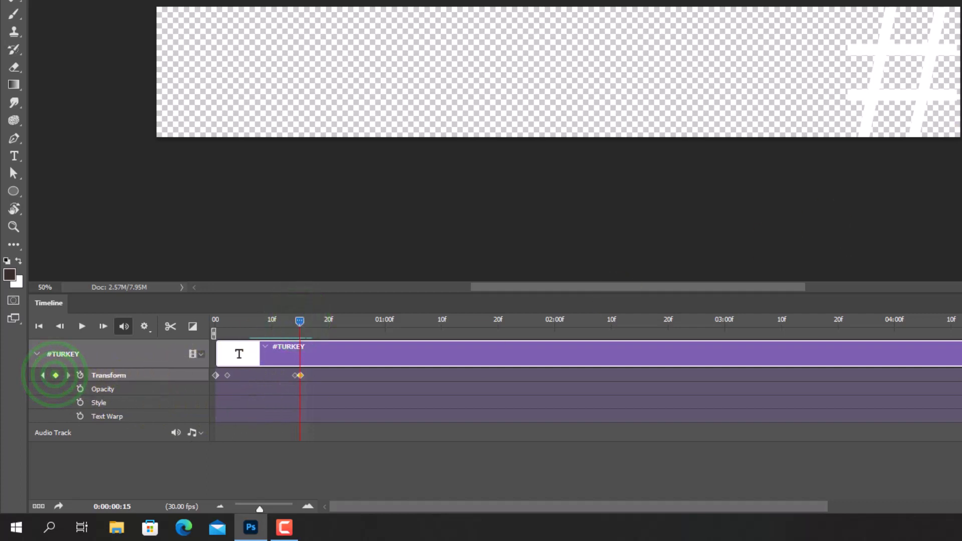
pyautogui.moveTo(929, 57); pyautogui.dragTo(804, 71)
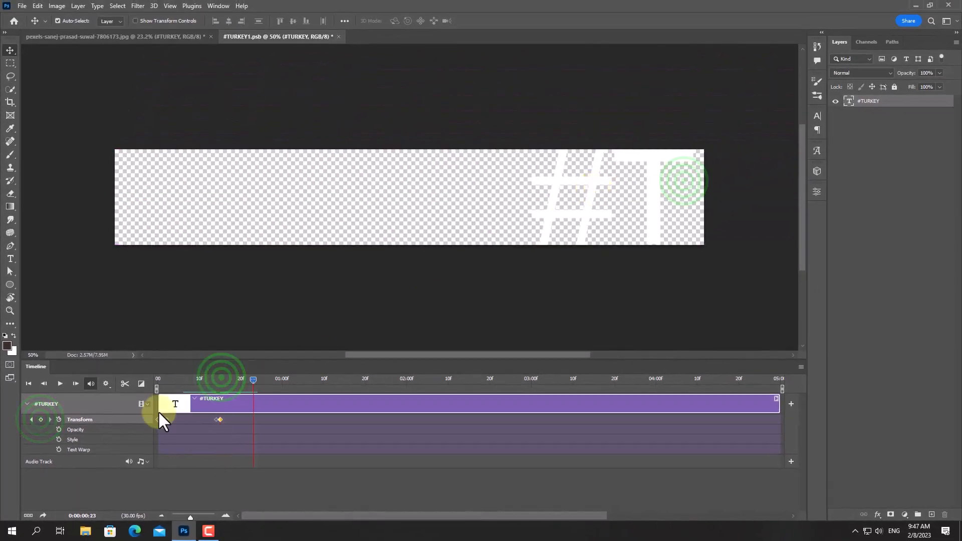
# Shift the text left at successive Transform keyframes, showing #TUR at about 1:02 and #TURK at about 1:09
pyautogui.moveTo(287, 379); pyautogui.dragTo(291, 380)
pyautogui.moveTo(618, 195); pyautogui.dragTo(530, 197)
pyautogui.moveTo(291, 381); pyautogui.dragTo(321, 380)
pyautogui.moveTo(619, 195); pyautogui.dragTo(564, 215)
# Keyframe the text's position to show #TURKE at 1:17 and the full #TURKEY at 1:24
pyautogui.moveTo(320, 380); pyautogui.dragTo(330, 380)
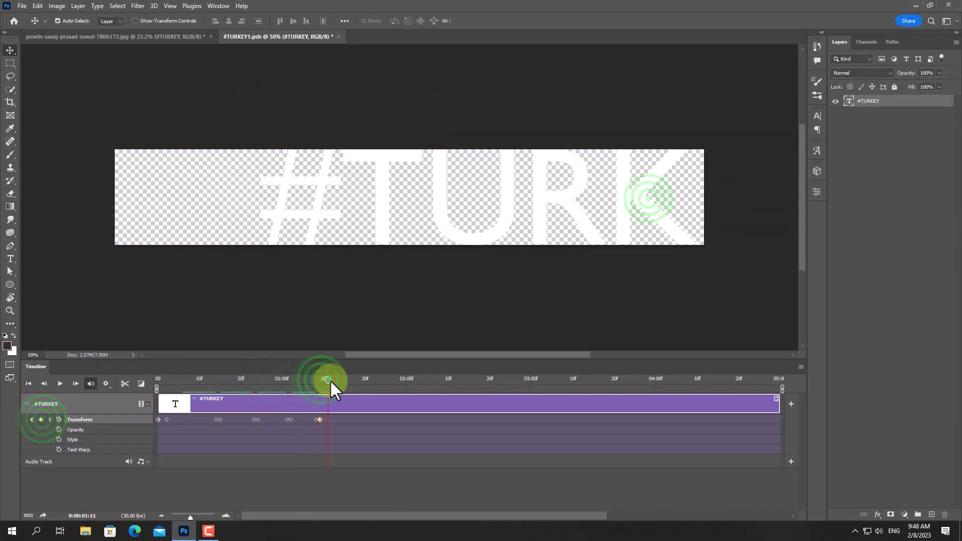
pyautogui.click(352, 379)
pyautogui.moveTo(567, 200); pyautogui.dragTo(478, 232)
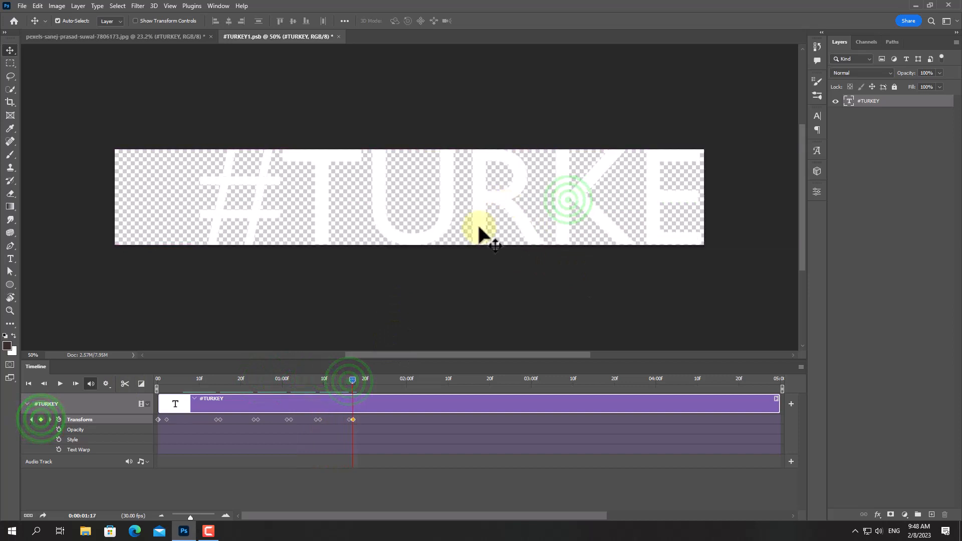
pyautogui.click(382, 379)
pyautogui.moveTo(569, 197); pyautogui.dragTo(498, 200)
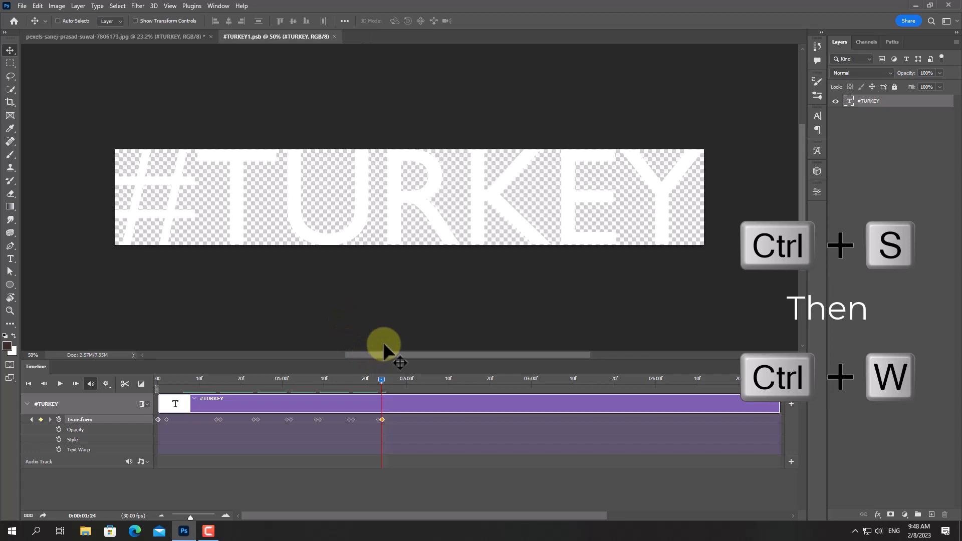
# Save the #TURKEY smart object's contents and close them to return to the photo document
pyautogui.hotkey('ctrl', 's')
pyautogui.hotkey('ctrl', 'w')
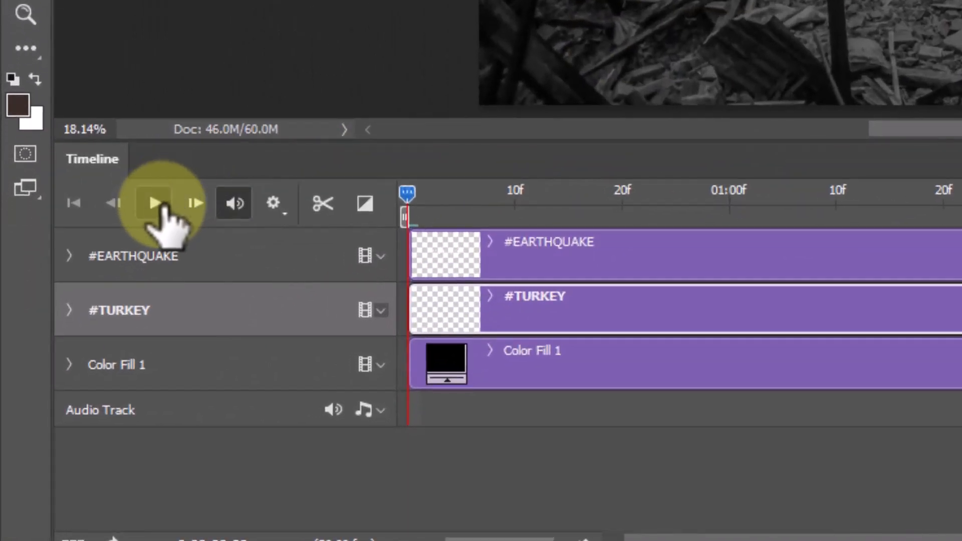
# Play back the #TURKEY typing animation and open the #EARTHQUAKE smart object's contents for editing
pyautogui.click(156, 205)
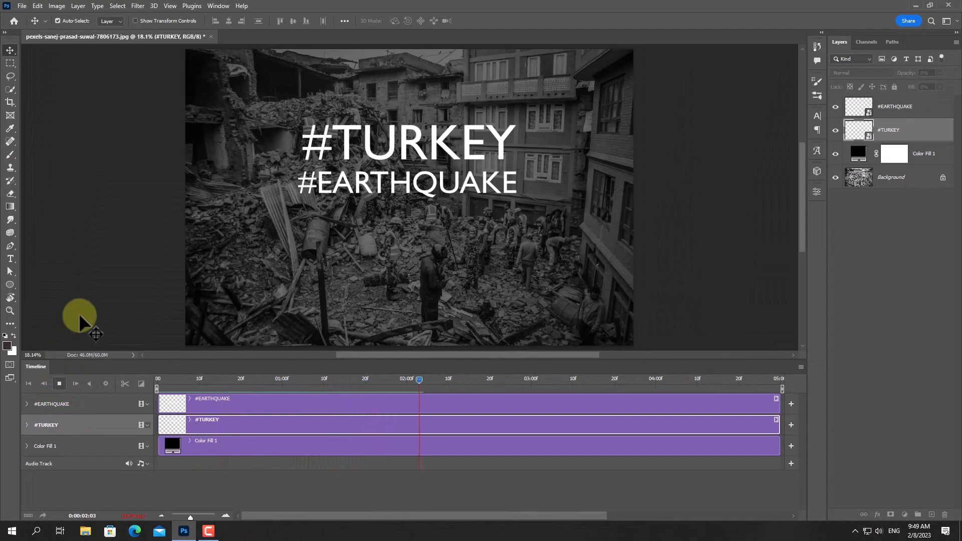
pyautogui.click(209, 383)
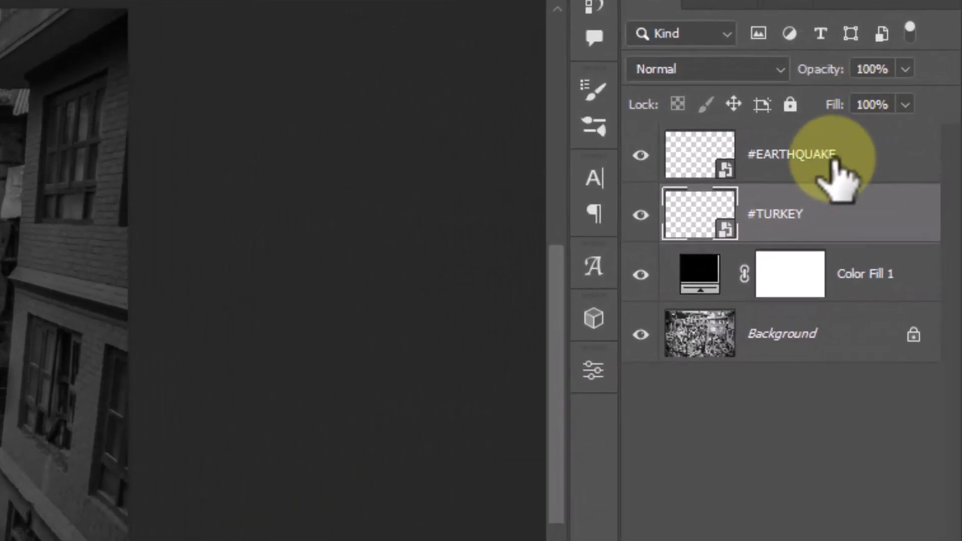
pyautogui.click(829, 170)
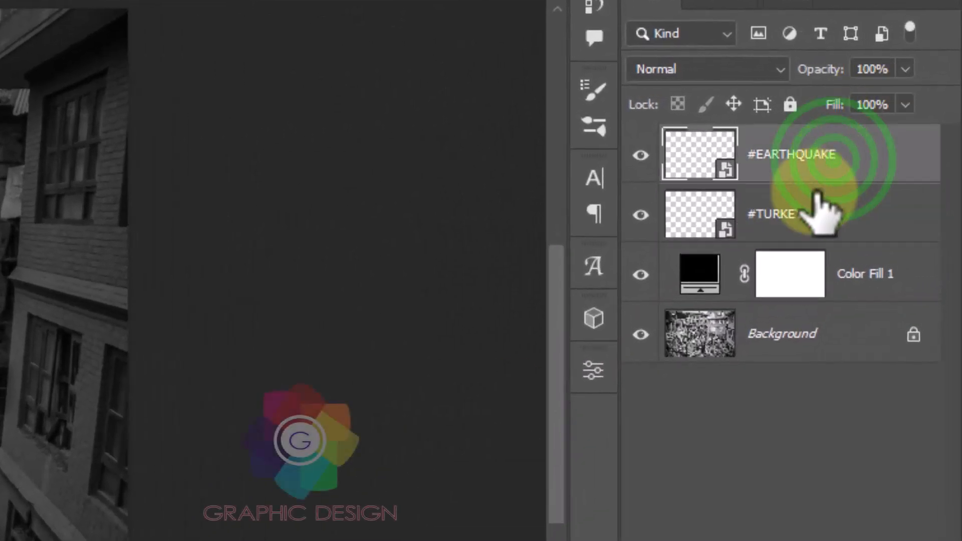
pyautogui.doubleClick(711, 173)
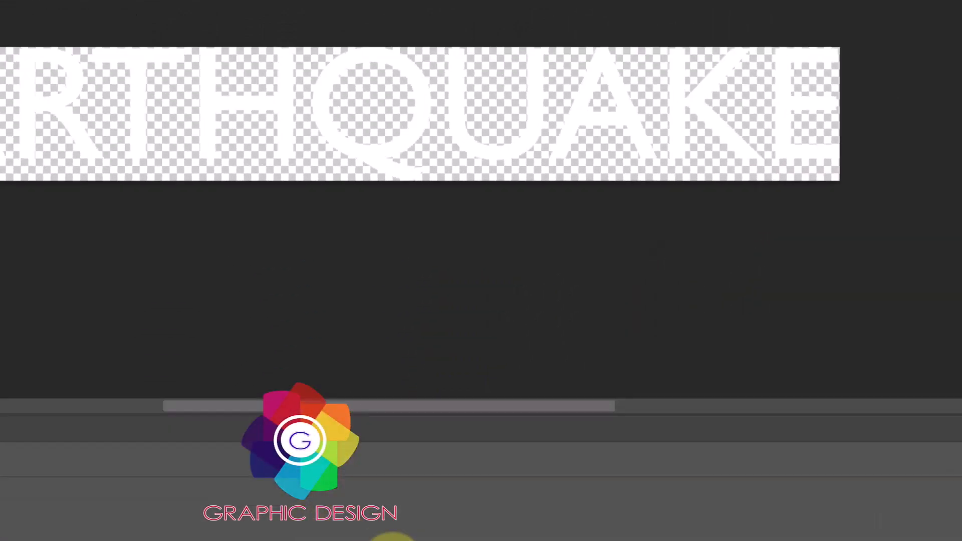
# Add Opacity keyframes to the #EARTHQUAKE text layer at 2:21 and 3:08
pyautogui.click(566, 425)
pyautogui.moveTo(206, 300); pyautogui.dragTo(682, 304)
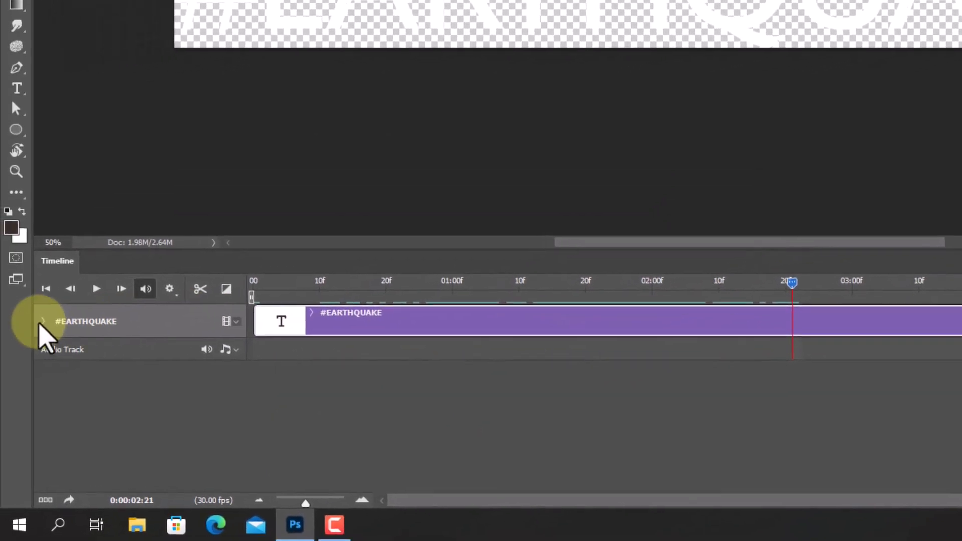
pyautogui.click(7, 329)
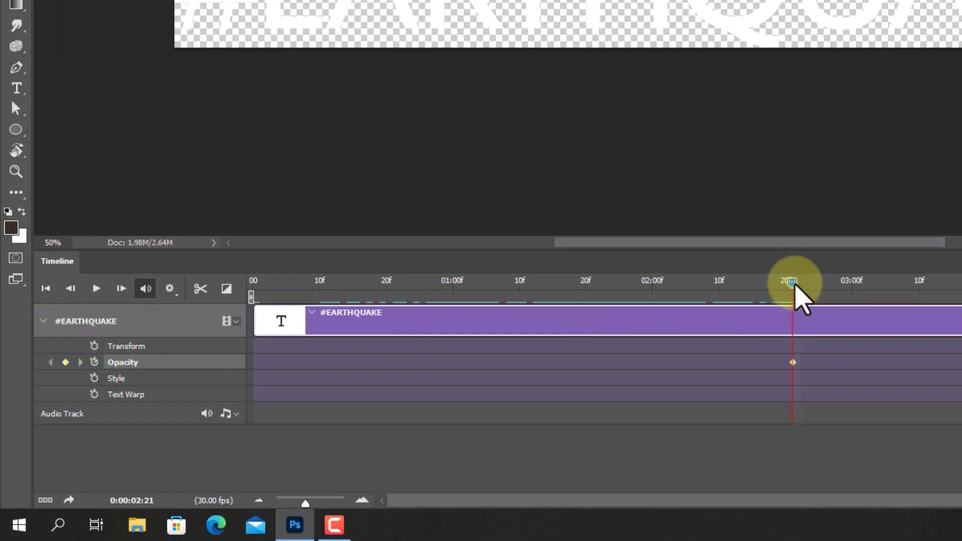
pyautogui.moveTo(794, 285); pyautogui.dragTo(898, 285)
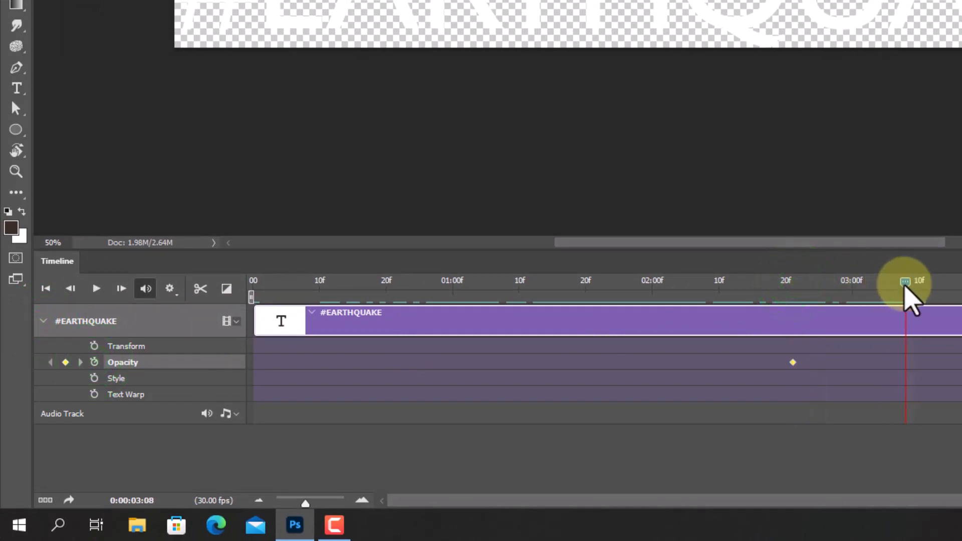
pyautogui.click(64, 362)
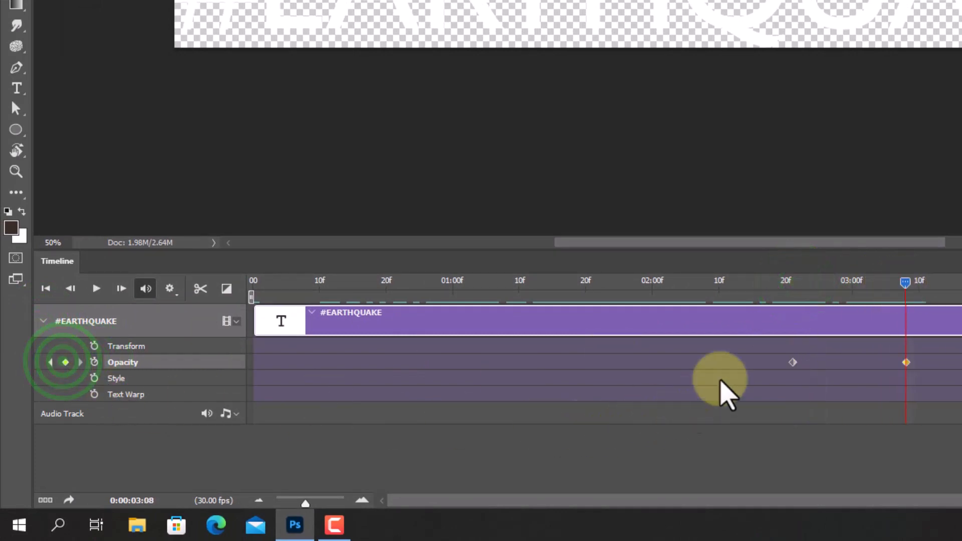
# Set the #EARTHQUAKE text's opacity to 0% at the 2:21 keyframe
pyautogui.moveTo(812, 282); pyautogui.dragTo(793, 283)
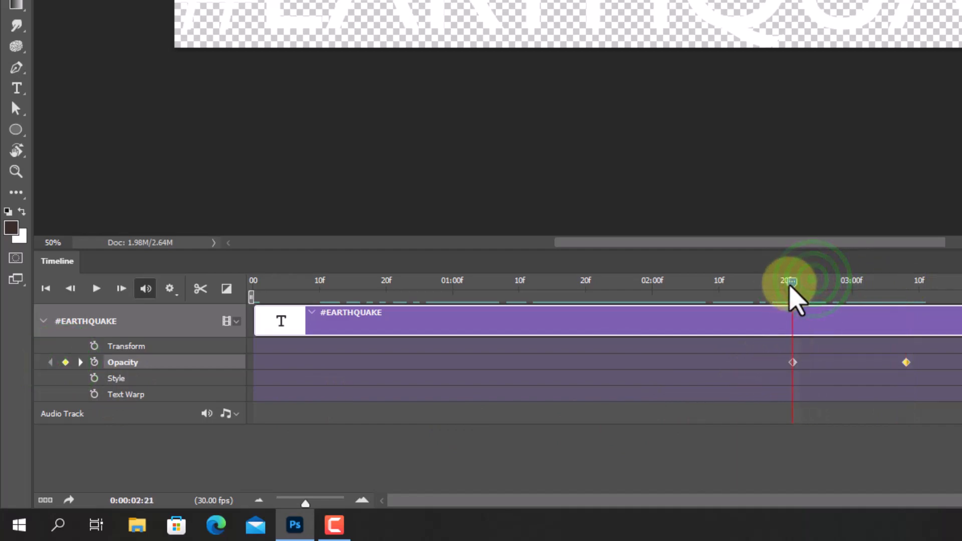
pyautogui.click(792, 363)
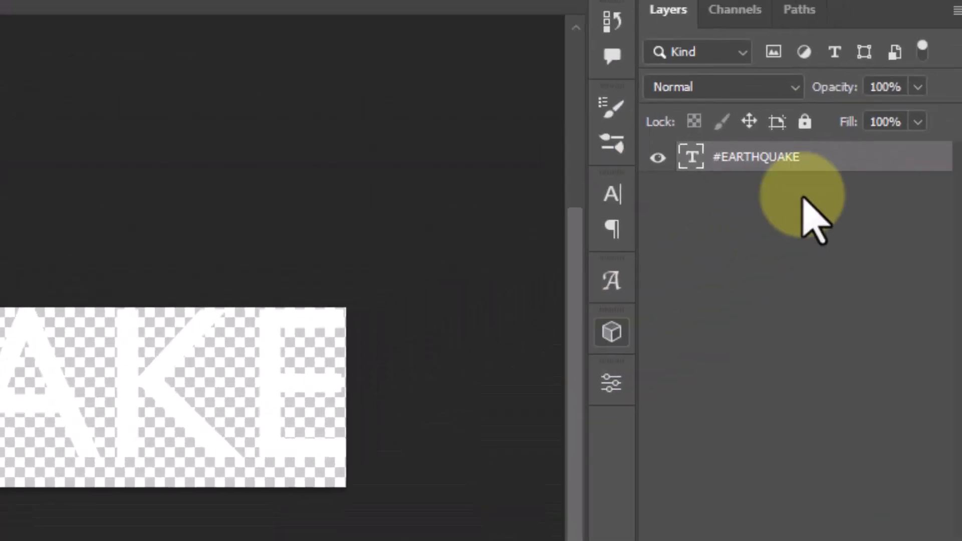
pyautogui.moveTo(918, 87); pyautogui.dragTo(793, 122)
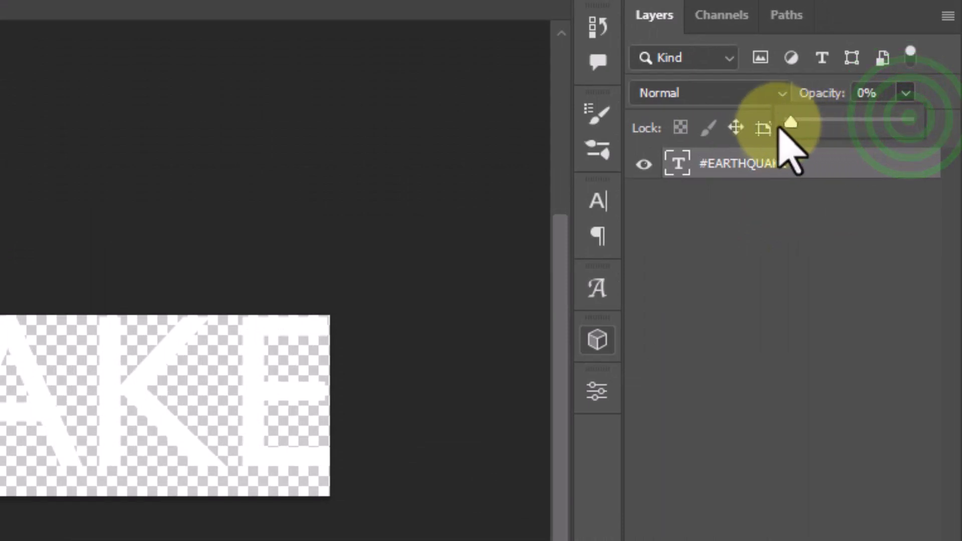
pyautogui.click(869, 268)
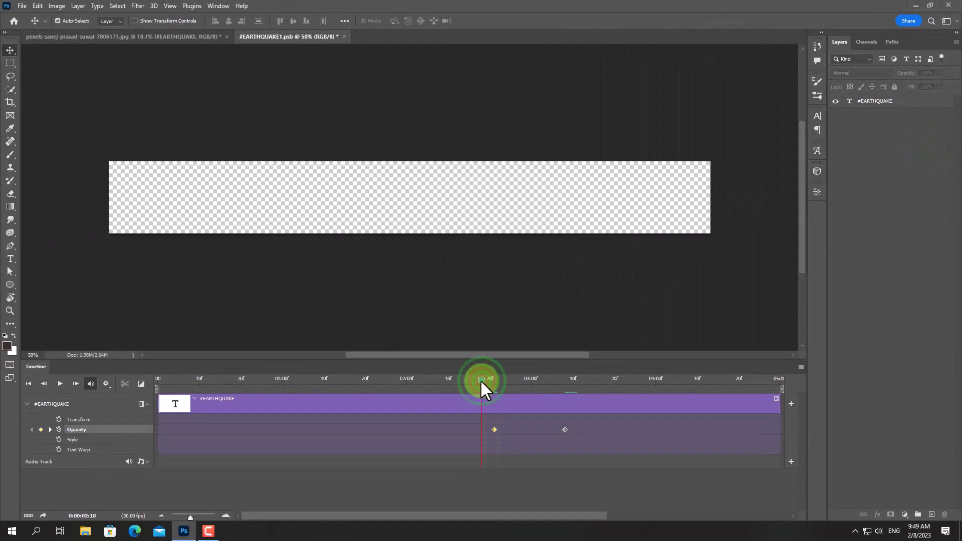
# Preview the #EARTHQUAKE fade-in and close the smart object's contents, saving the changes
pyautogui.moveTo(480, 379); pyautogui.dragTo(407, 384)
pyautogui.press('space')
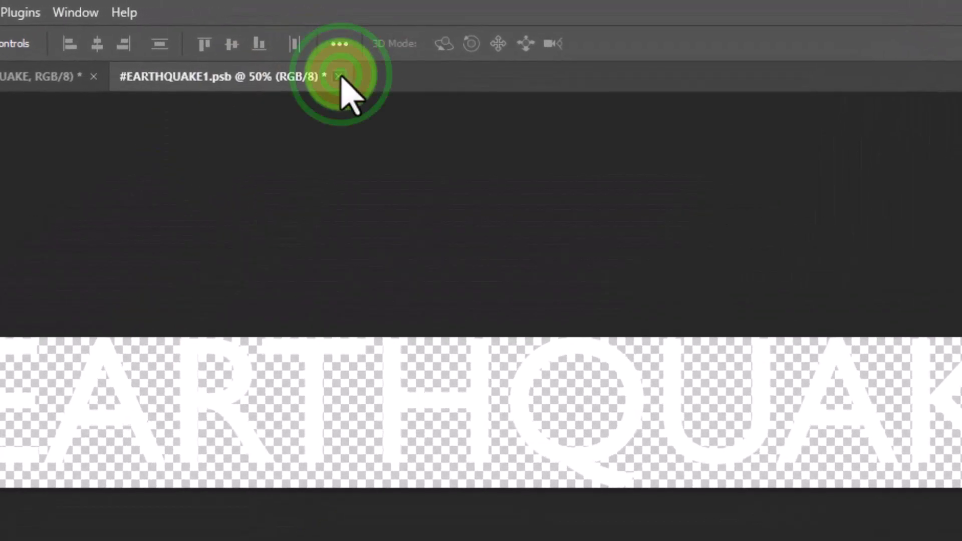
pyautogui.click(339, 77)
pyautogui.click(521, 410)
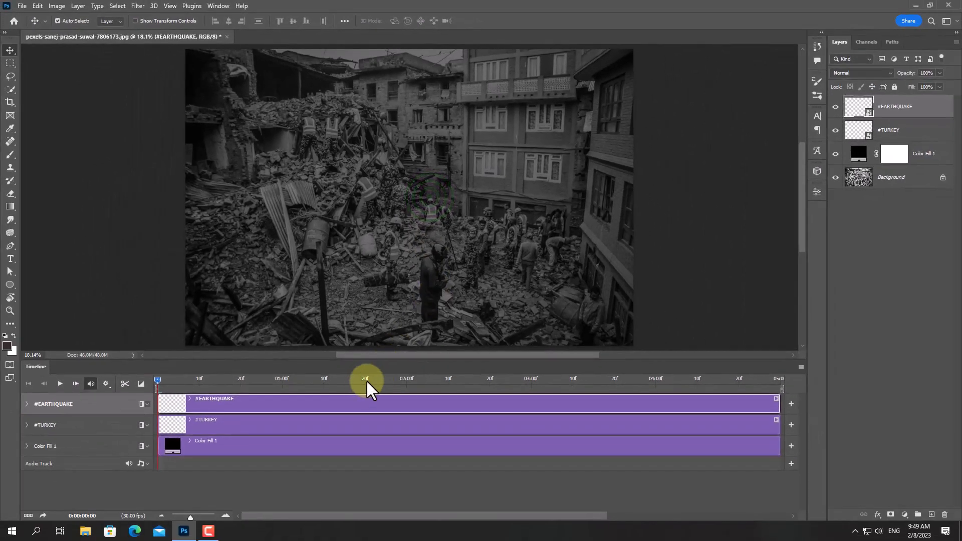
# Preview the combined animation and trim the starts of the #EARTHQUAKE and #TURKEY clips to about frame 25
pyautogui.moveTo(365, 379); pyautogui.dragTo(50, 377)
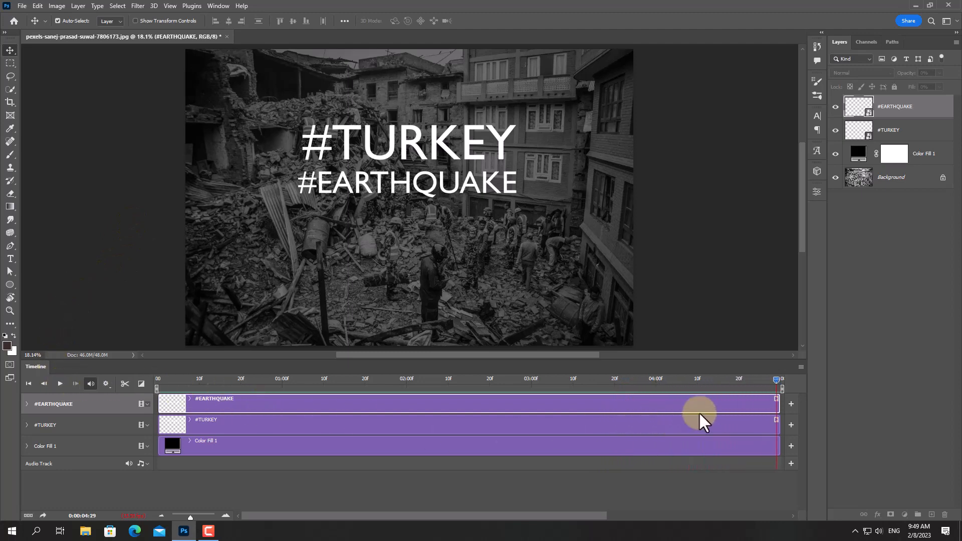
pyautogui.moveTo(697, 378); pyautogui.dragTo(251, 400)
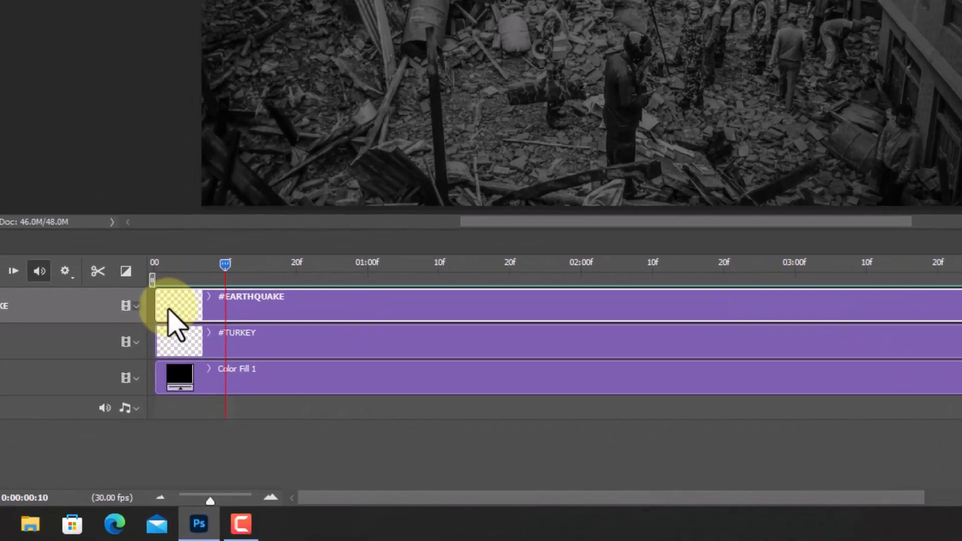
pyautogui.moveTo(325, 286); pyautogui.dragTo(353, 285)
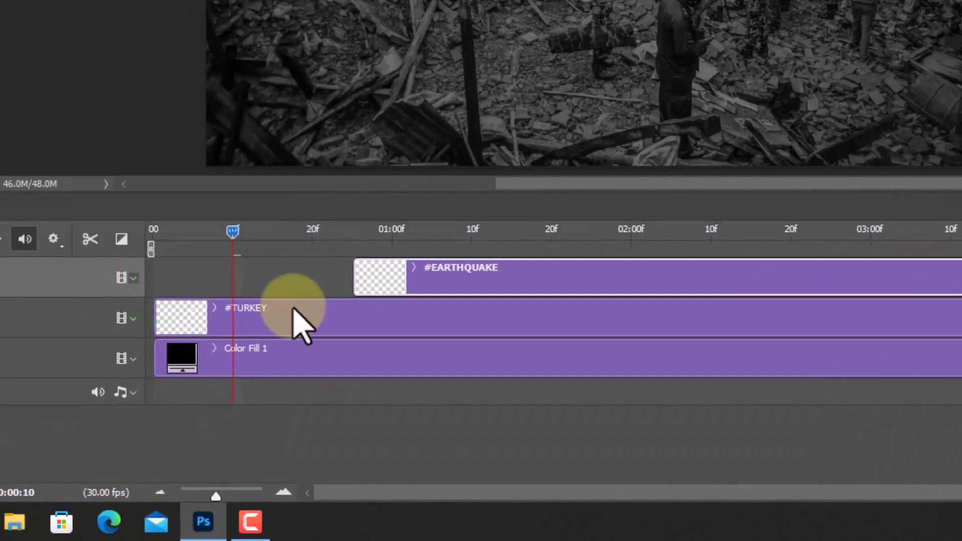
pyautogui.moveTo(159, 319); pyautogui.dragTo(354, 320)
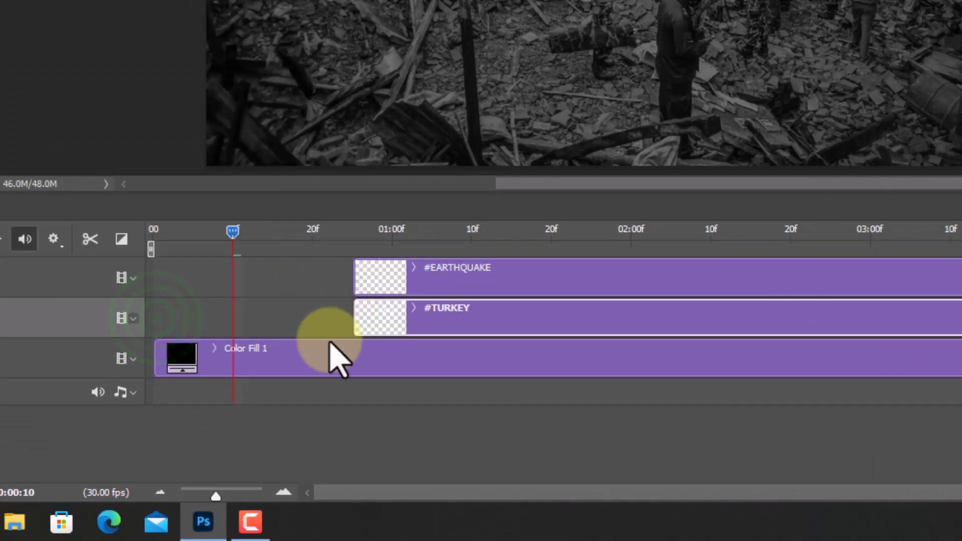
# Add Opacity keyframes to the Color Fill 1 layer at frame 0 and frame 24
pyautogui.click(293, 369)
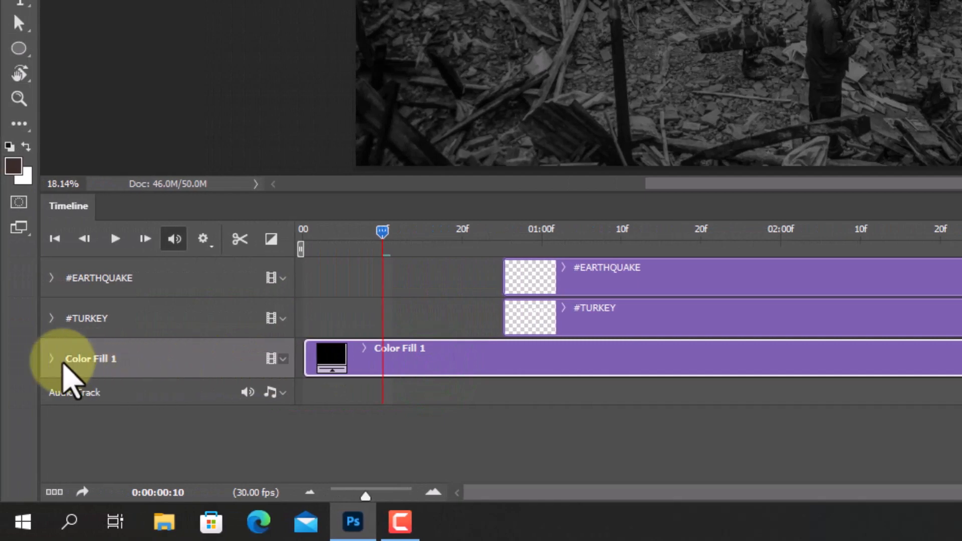
pyautogui.click(52, 359)
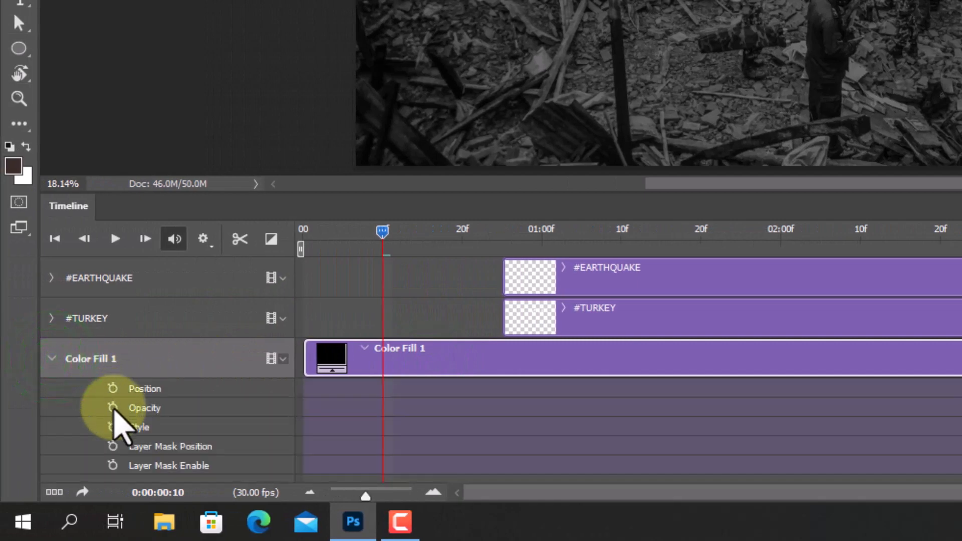
pyautogui.moveTo(383, 230); pyautogui.dragTo(286, 247)
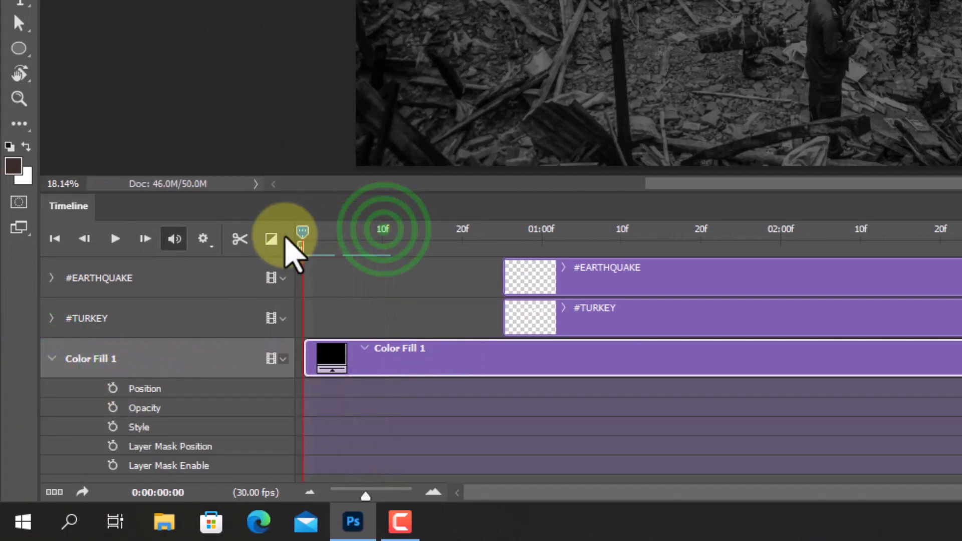
pyautogui.click(113, 407)
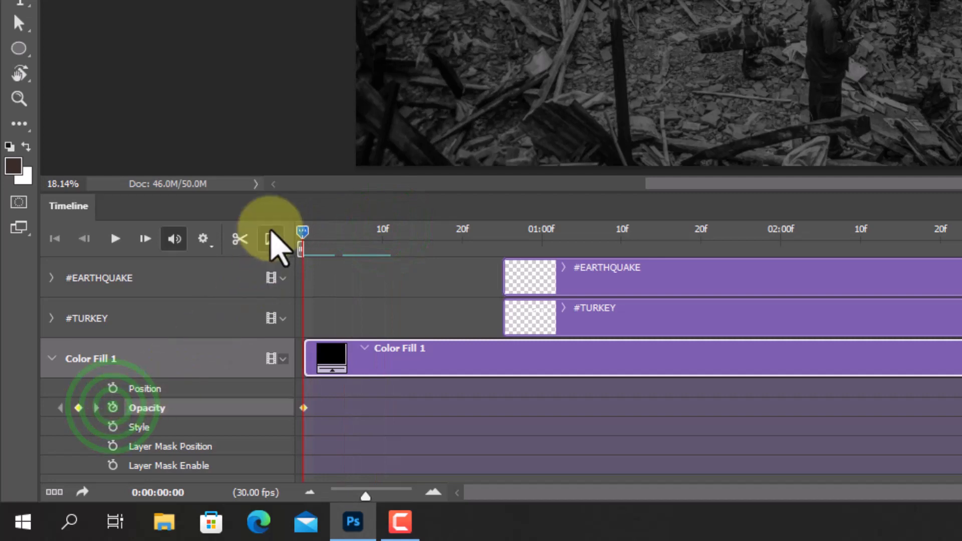
pyautogui.moveTo(302, 231); pyautogui.dragTo(493, 233)
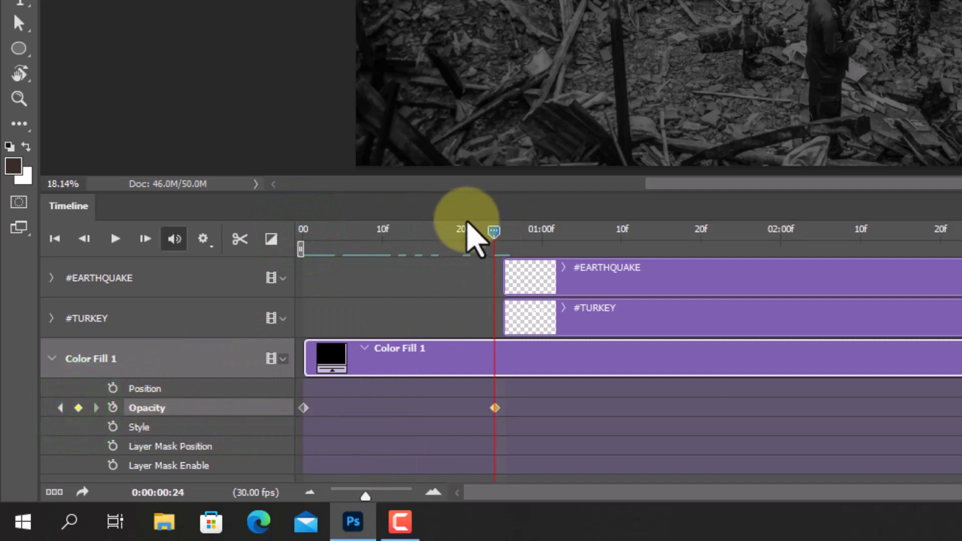
# Lower the Color Fill 1 layer's opacity to fully transparent at its first Opacity keyframe
pyautogui.click(492, 232)
pyautogui.moveTo(492, 232); pyautogui.dragTo(263, 230)
pyautogui.click(303, 407)
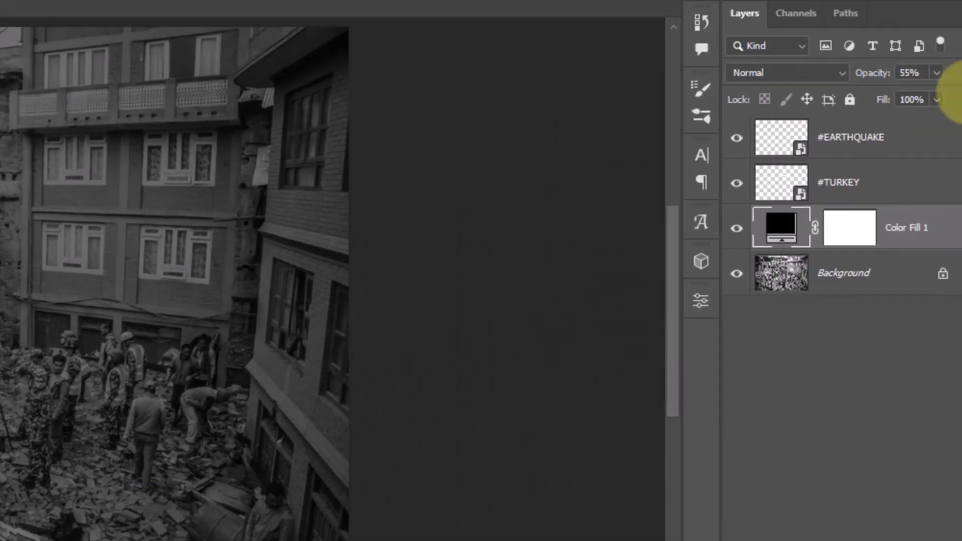
pyautogui.click(918, 81)
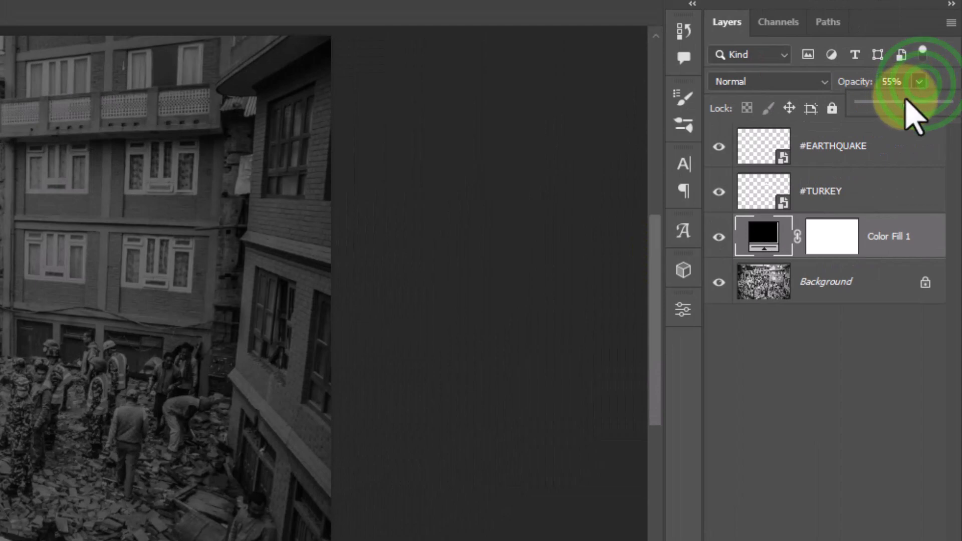
pyautogui.moveTo(910, 104); pyautogui.dragTo(792, 128)
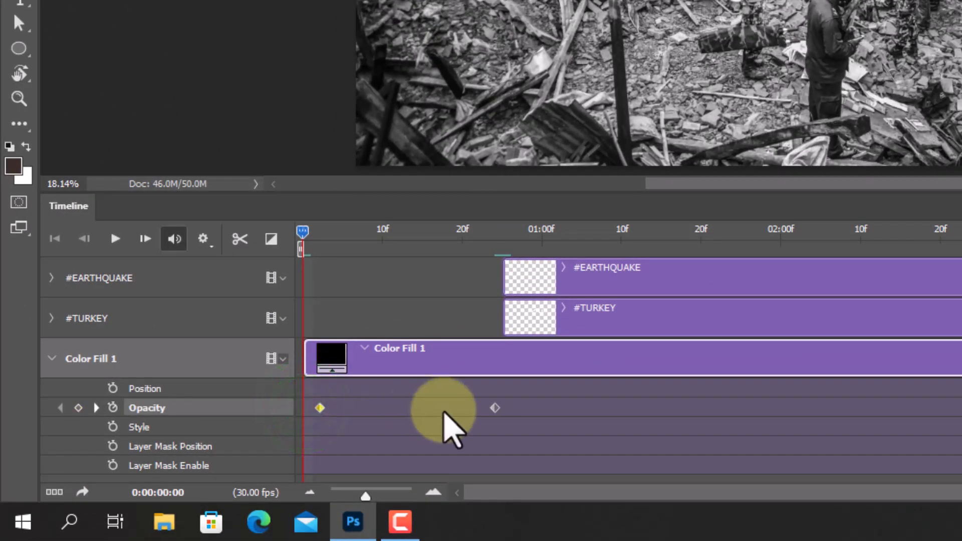
# Shift Color Fill 1's two Opacity keyframes to about frames 2 and 23, and play the animation from the start
pyautogui.click(488, 408)
pyautogui.click(302, 232)
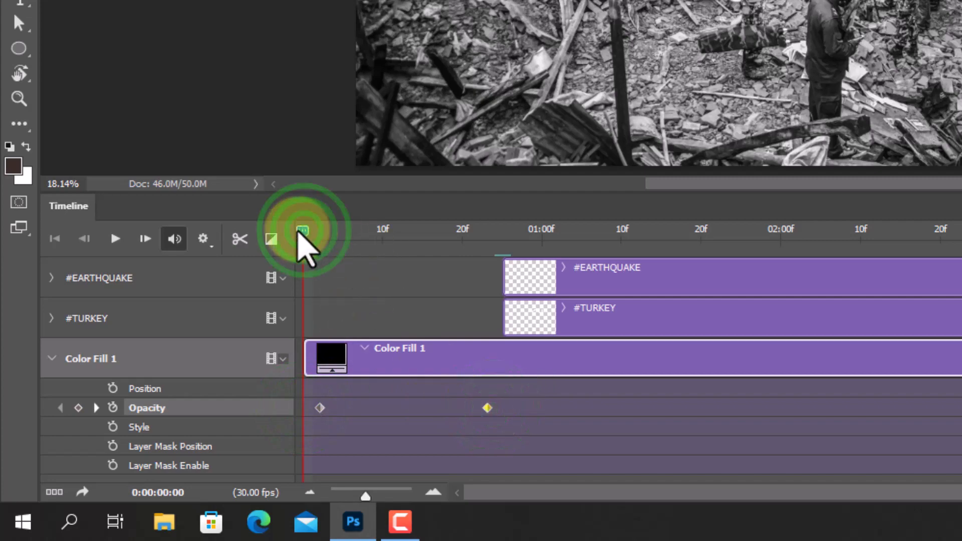
pyautogui.click(115, 238)
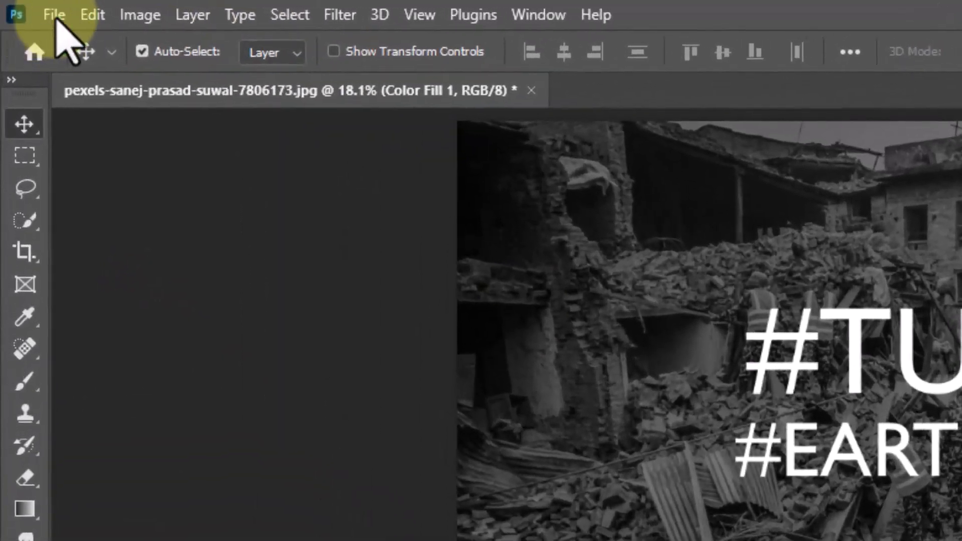
# Open the Render Video settings and choose the Desktop as the output folder
pyautogui.click(22, 5)
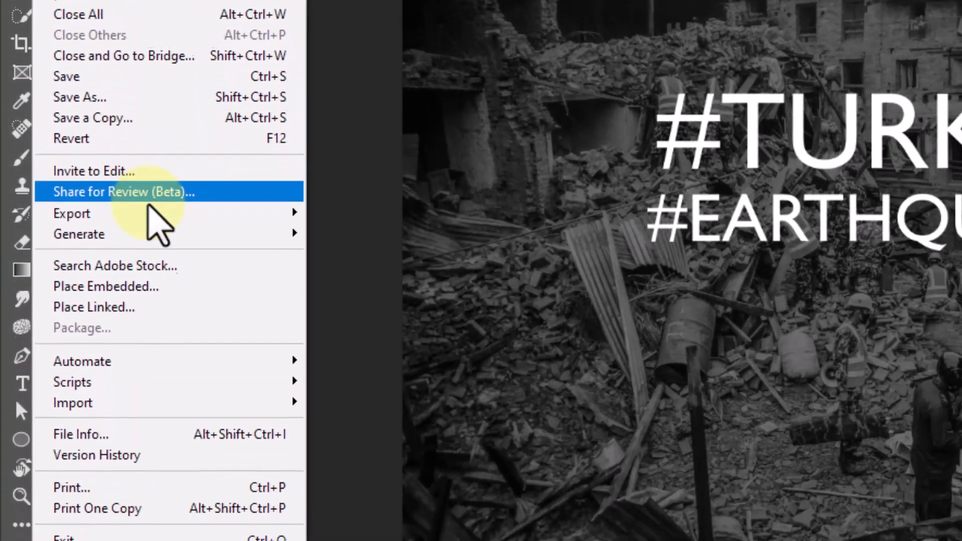
pyautogui.moveTo(172, 446)
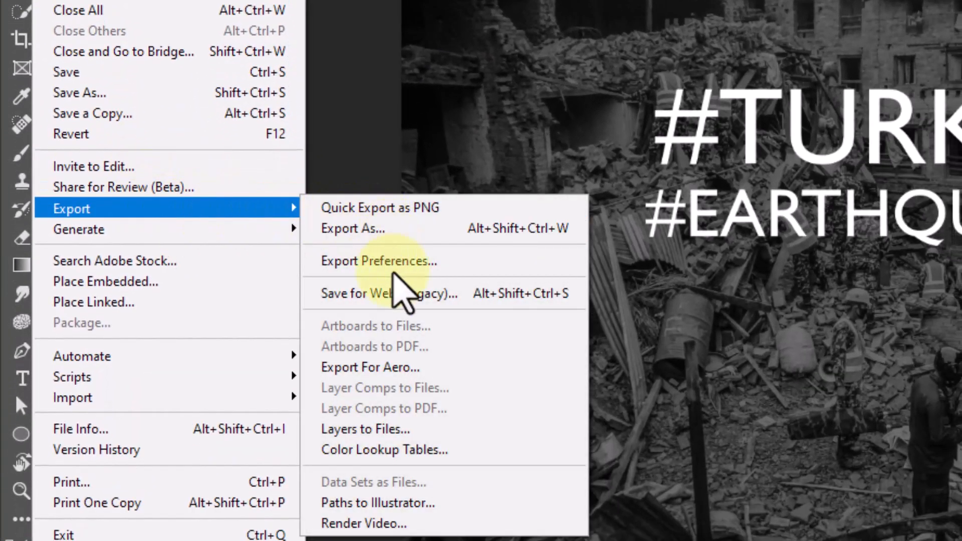
pyautogui.click(414, 524)
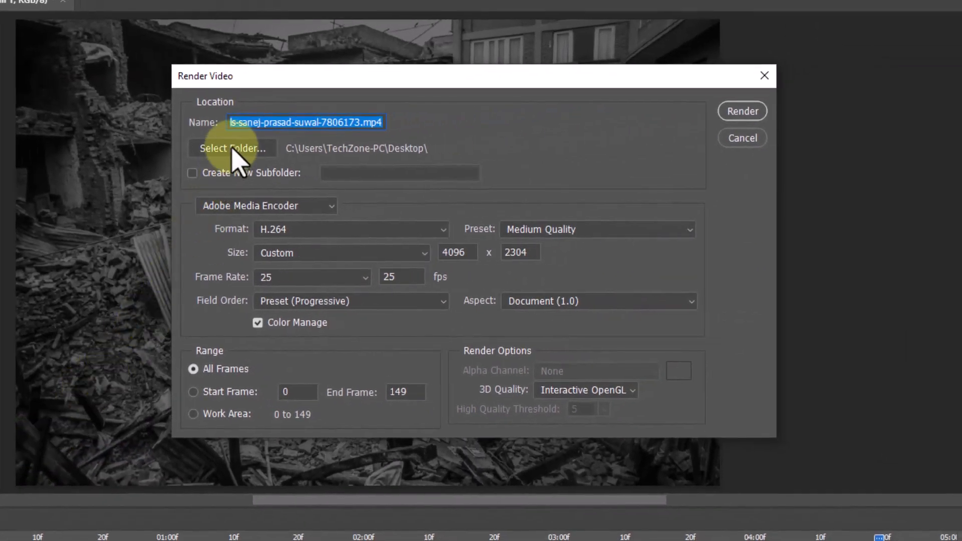
pyautogui.click(232, 149)
pyautogui.click(243, 212)
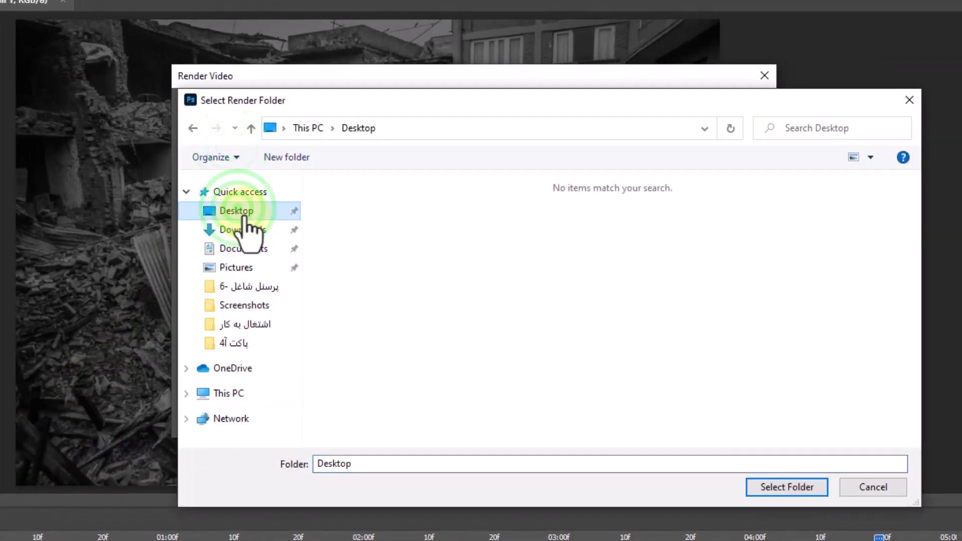
pyautogui.click(789, 488)
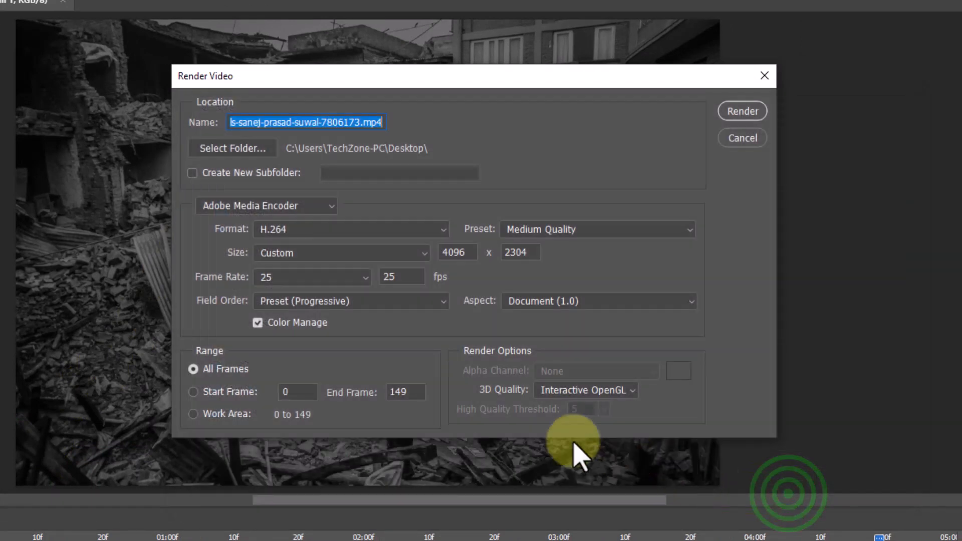
# Select the Medium Quality preset and a frame rate of 25 fps, and render the video
pyautogui.click(529, 232)
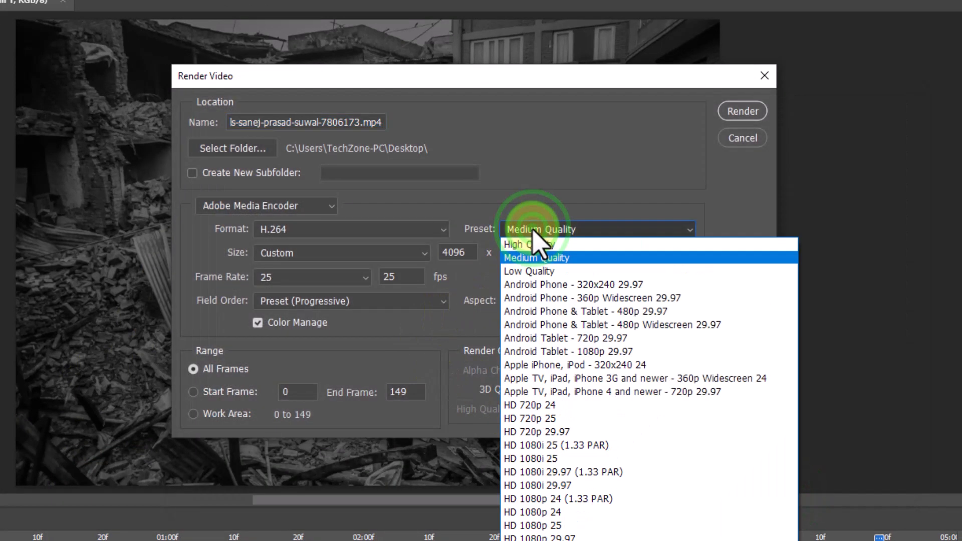
pyautogui.click(542, 256)
pyautogui.click(339, 279)
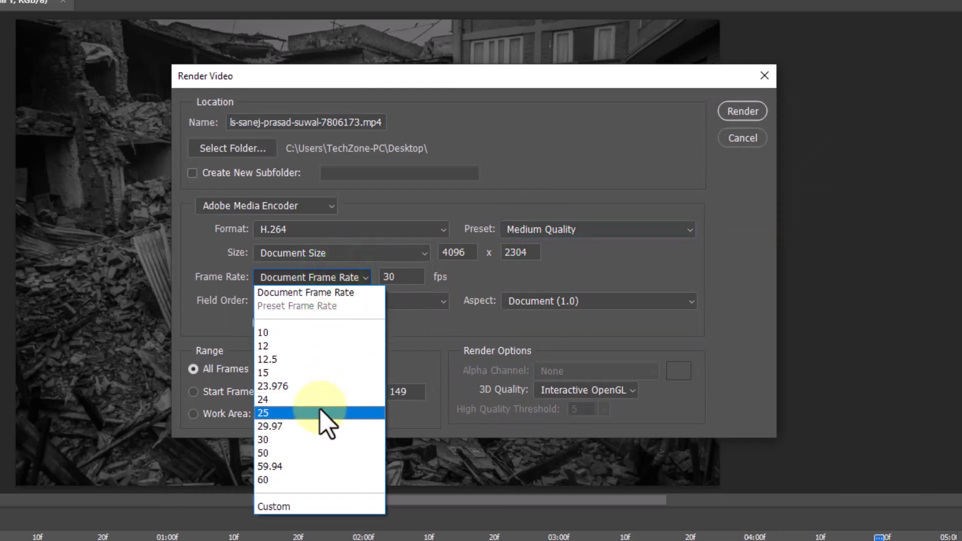
pyautogui.click(317, 413)
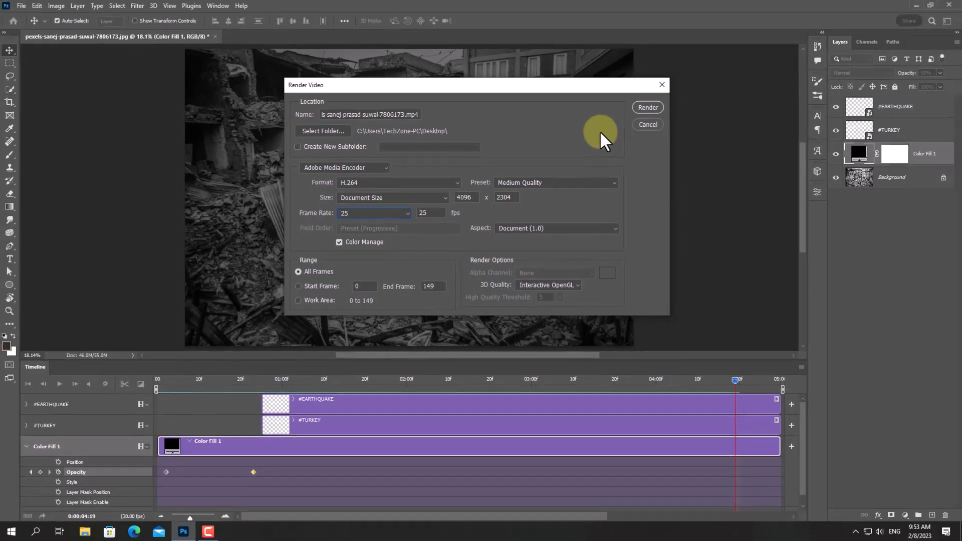
pyautogui.click(701, 109)
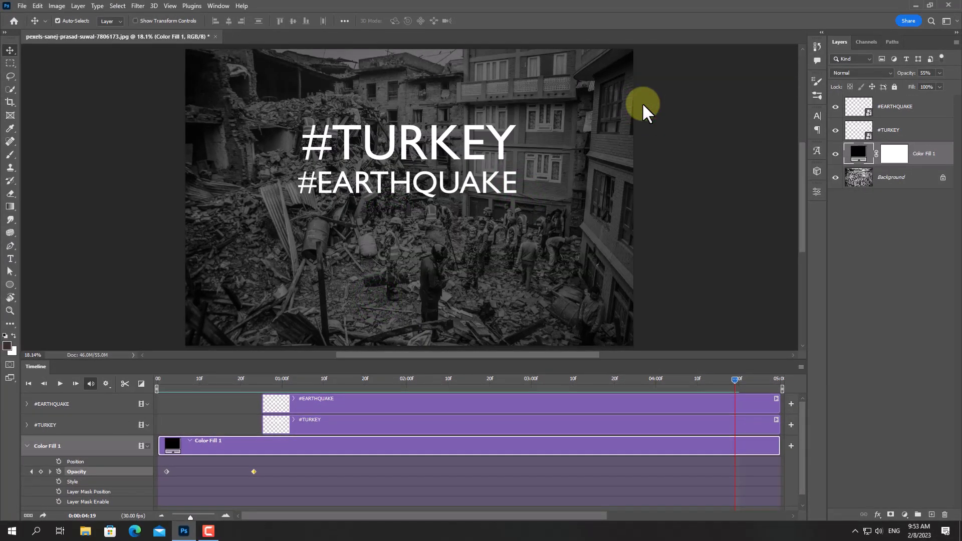
# Minimise Photoshop and open the rendered video file on the desktop
pyautogui.click(910, 6)
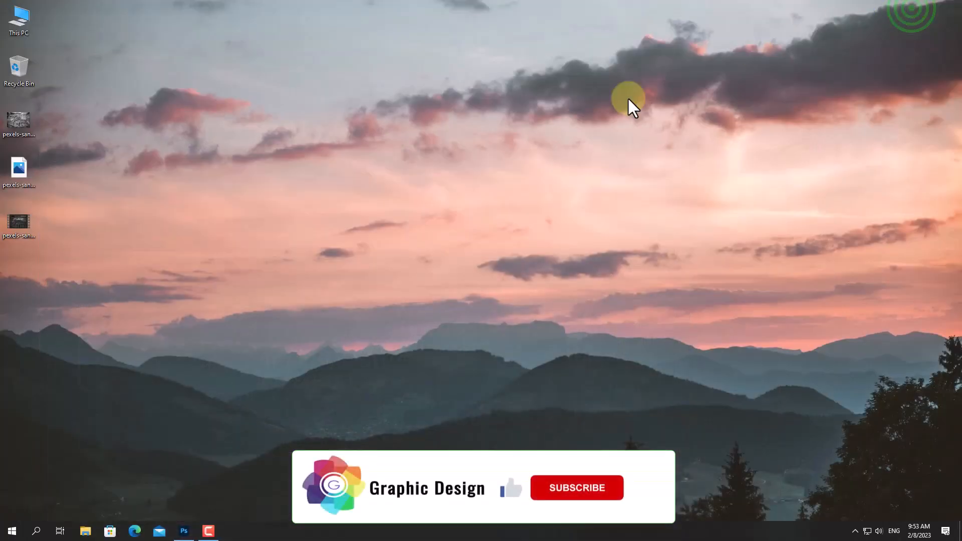
pyautogui.doubleClick(10, 222)
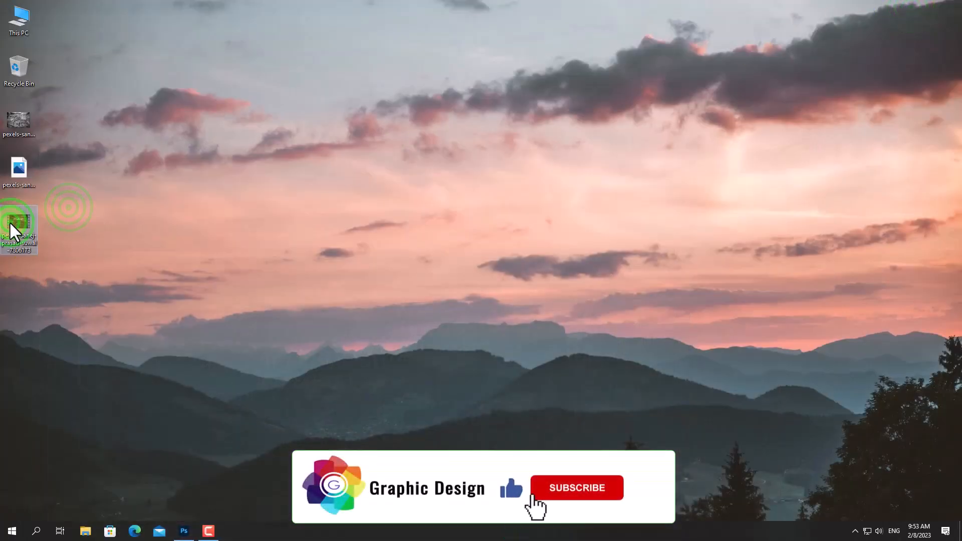